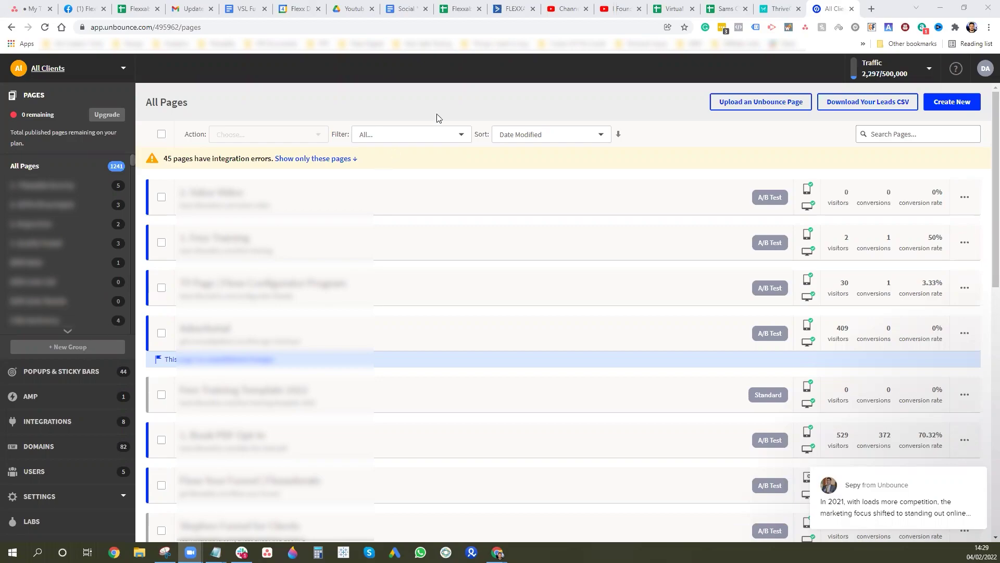
# - Open the 'Don't Leave Empty Handed | Flexxable ManyChat' popup from Popups & Sticky Bars
pyautogui.click(47, 375)
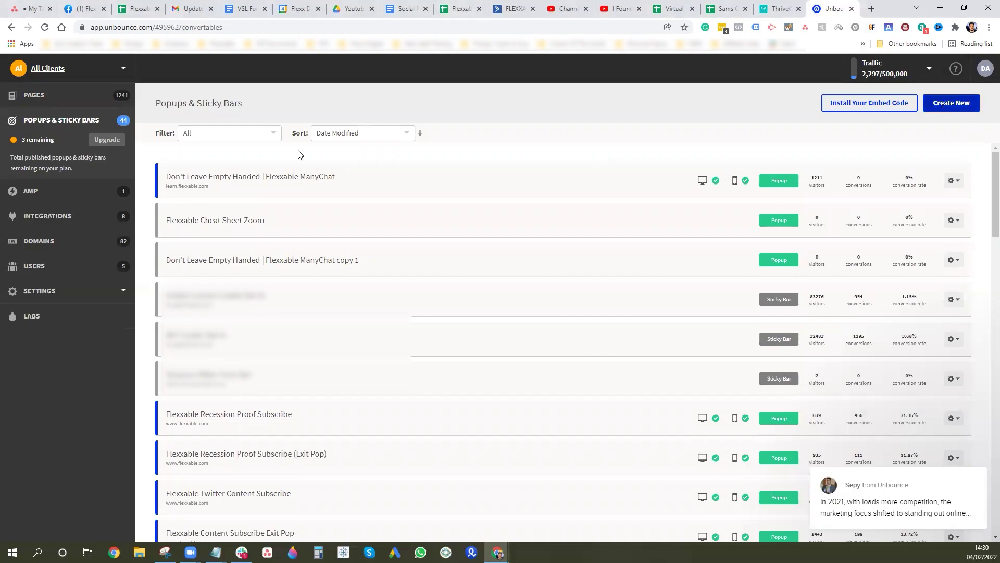
pyautogui.click(254, 181)
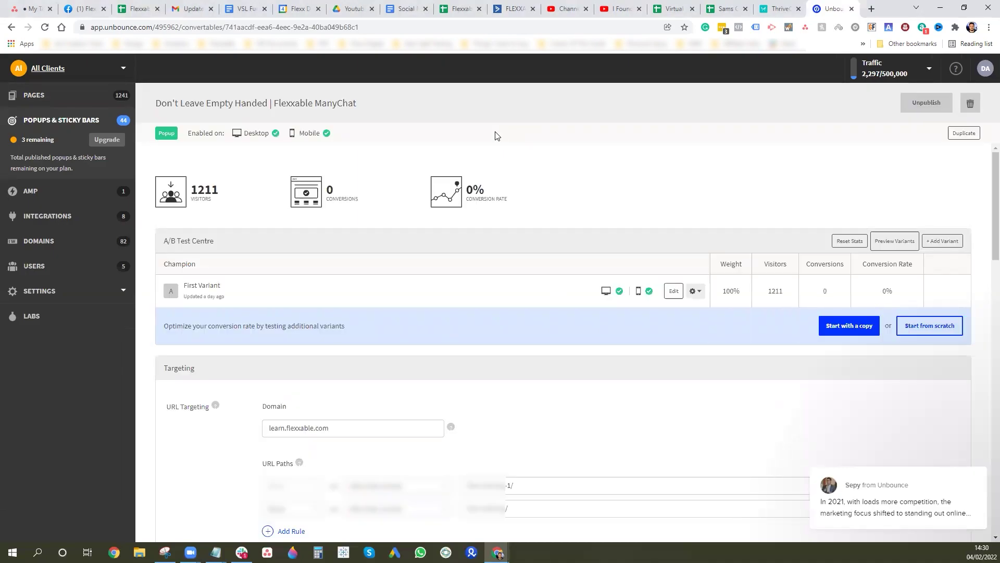
pyautogui.moveTo(193, 208)
pyautogui.scroll(-3, 603, 380)
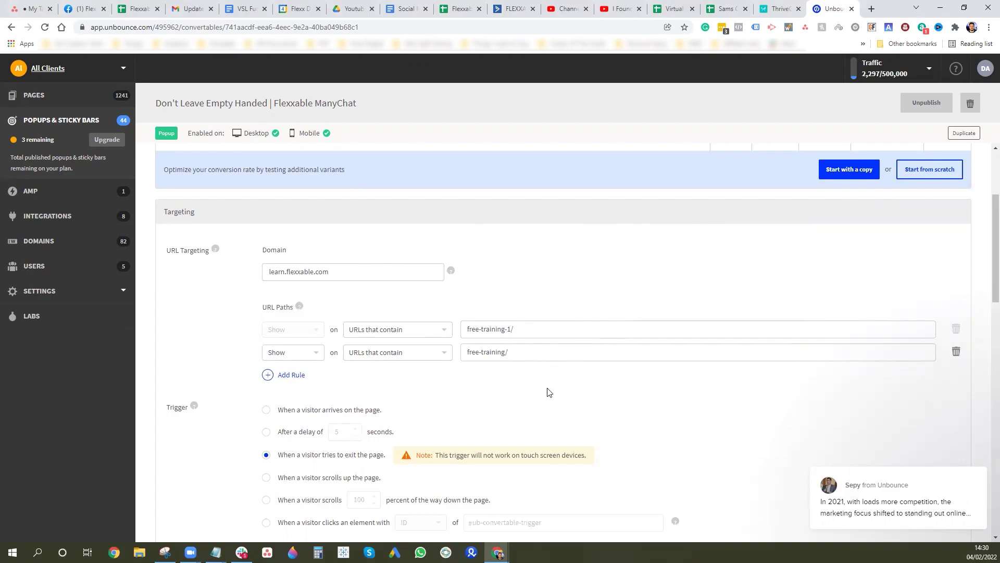
pyautogui.scroll(-2, 560, 386)
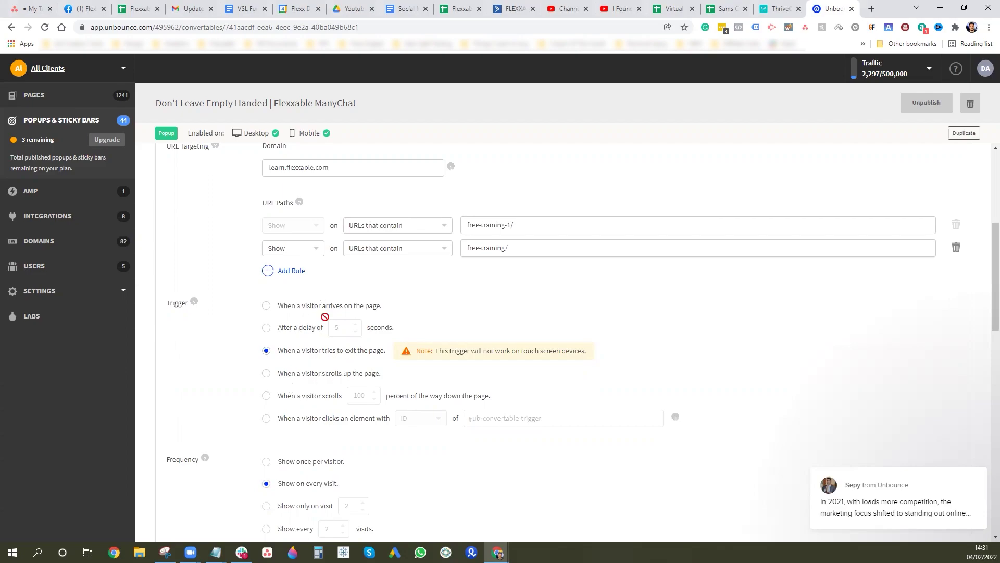
pyautogui.scroll(-2, 338, 353)
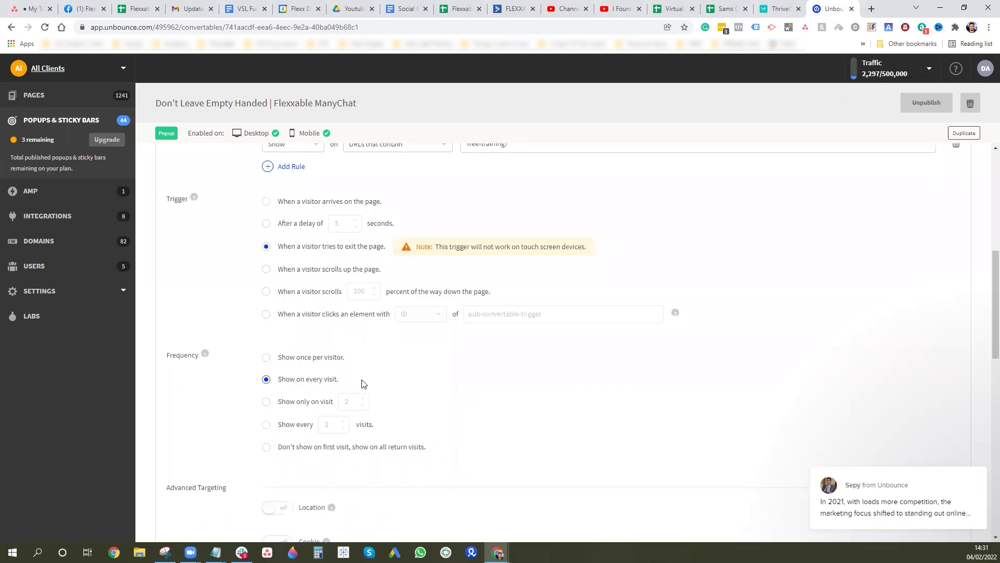
pyautogui.scroll(-2, 393, 412)
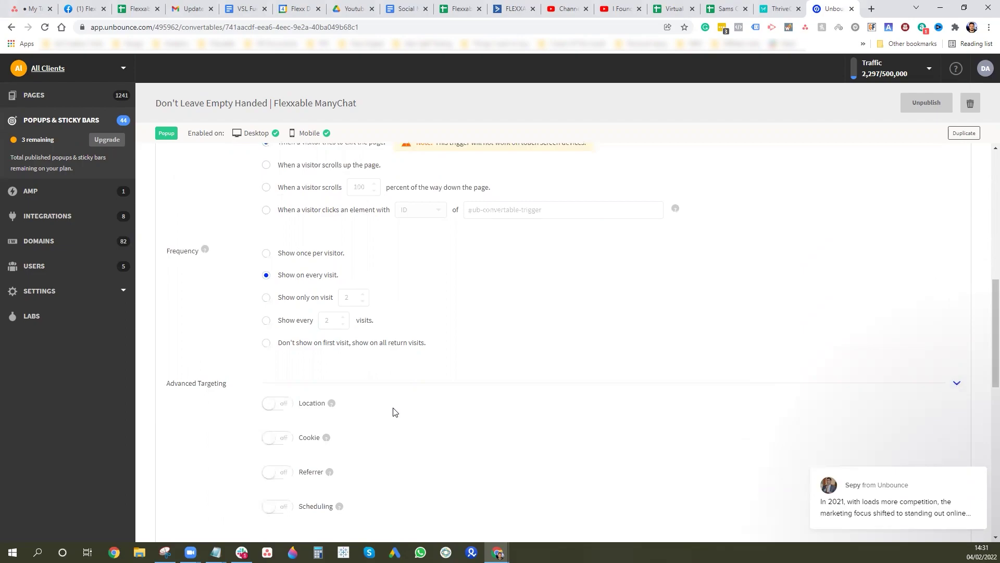
pyautogui.scroll(-2, 393, 411)
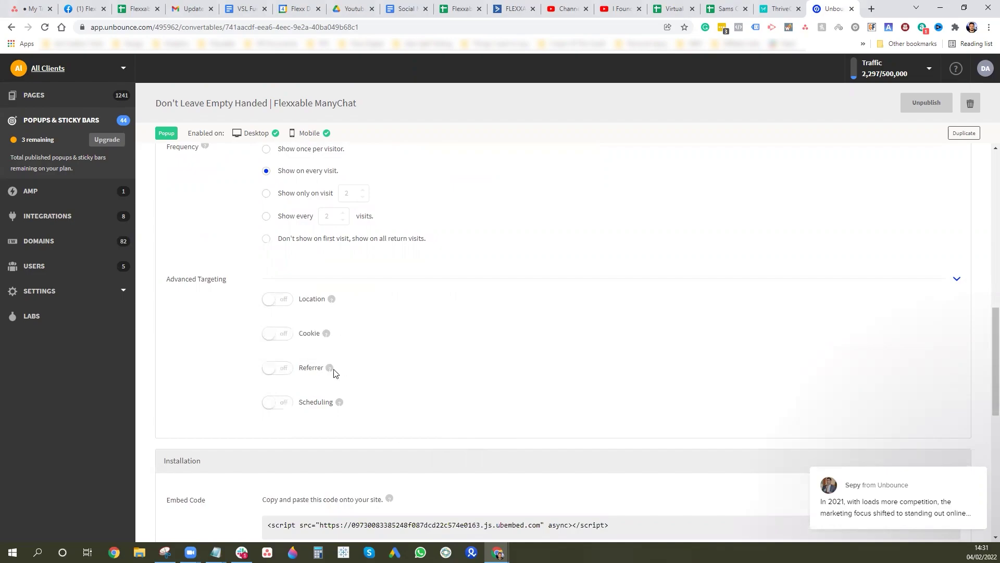
# - Toggle Referrer targeting on and back off so it stays disabled
pyautogui.moveTo(330, 369)
pyautogui.click(279, 370)
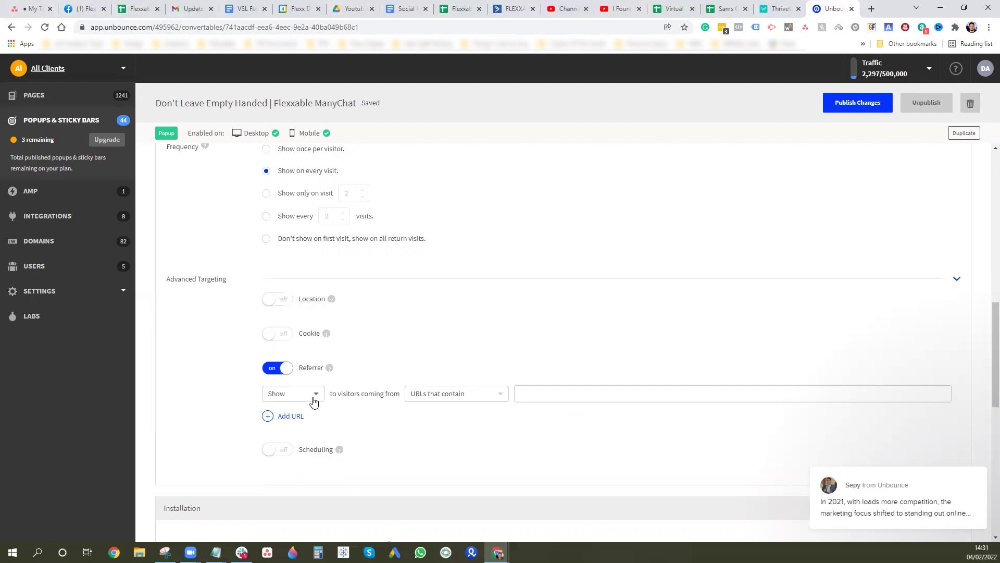
pyautogui.click(288, 368)
# - Edit the ManyChat popup's First Variant
pyautogui.scroll(-2, 487, 438)
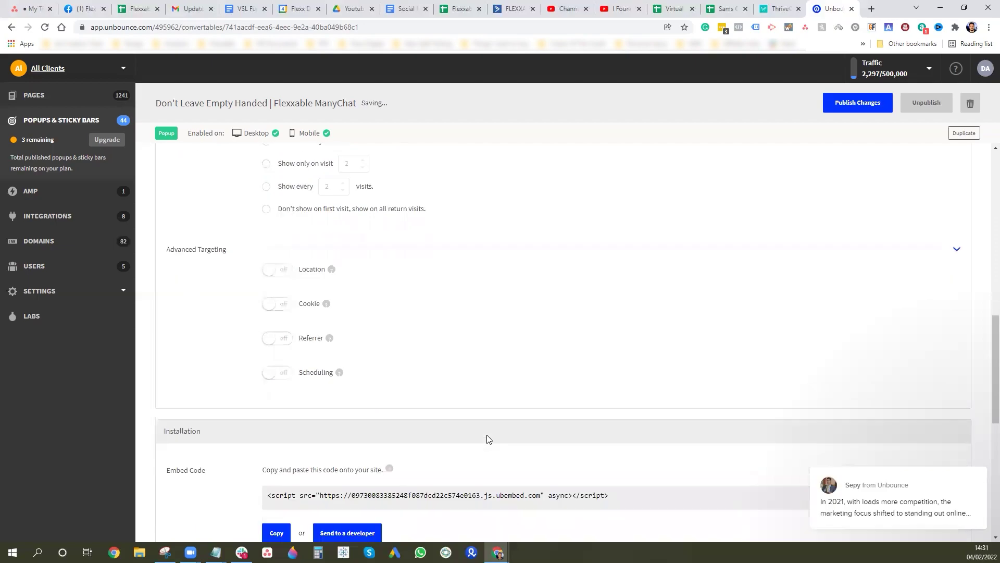
pyautogui.scroll(10, 462, 329)
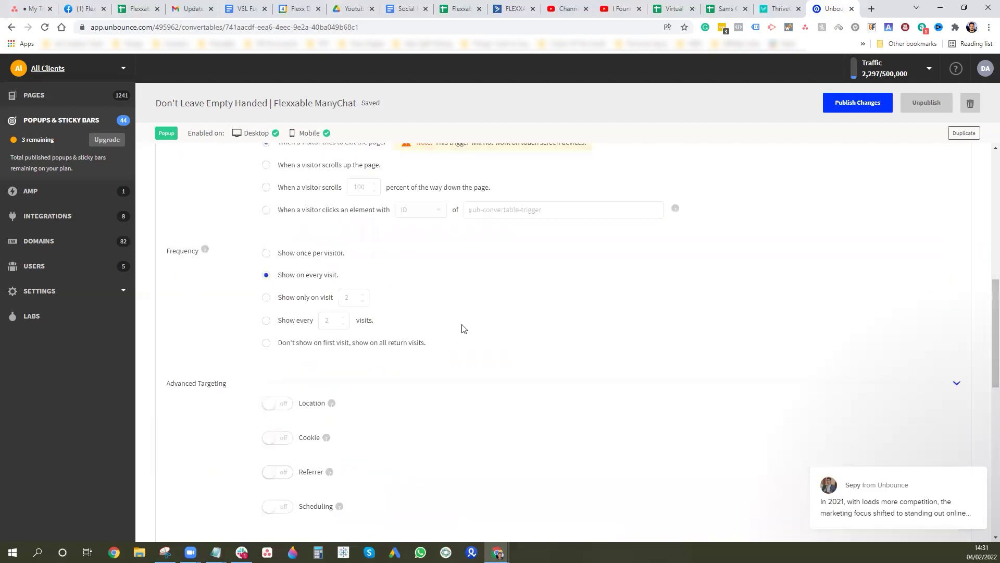
pyautogui.scroll(2, 352, 325)
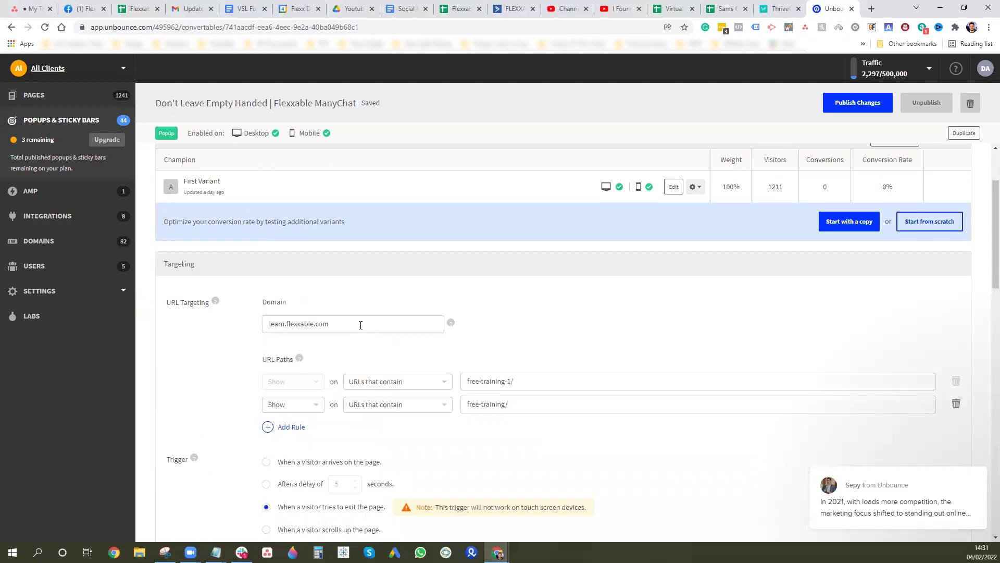
pyautogui.scroll(-12, 358, 326)
pyautogui.scroll(8, 360, 329)
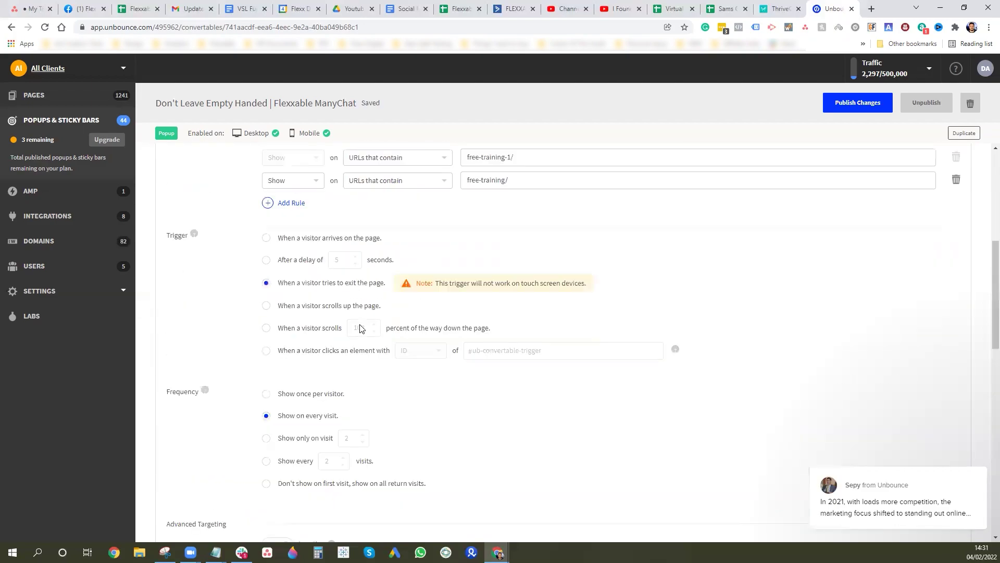
pyautogui.scroll(5, 360, 327)
pyautogui.click(676, 295)
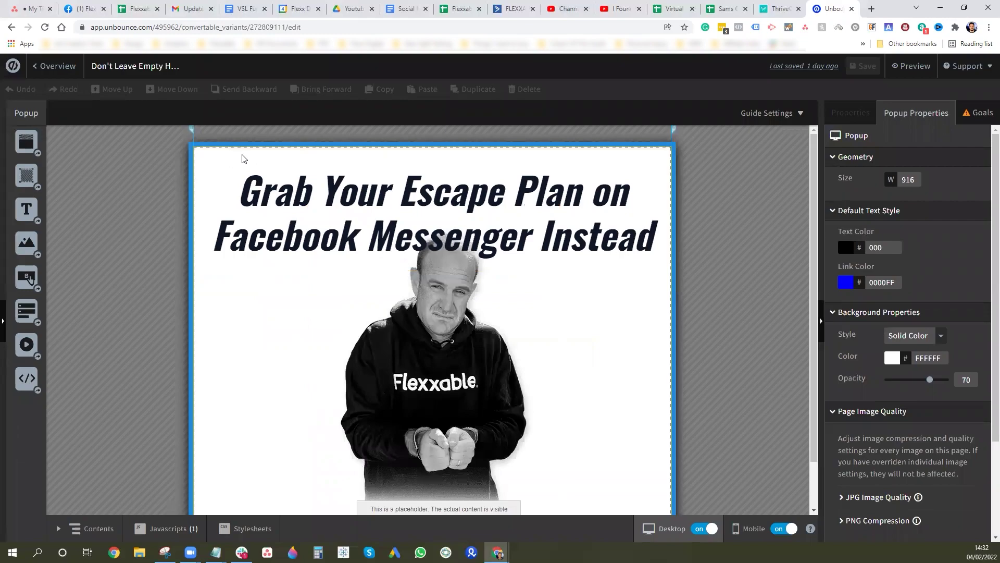
# - Inspect the 315 × 97 Custom HTML block's ManyChat embed code and close it unchanged
pyautogui.scroll(-1, 692, 261)
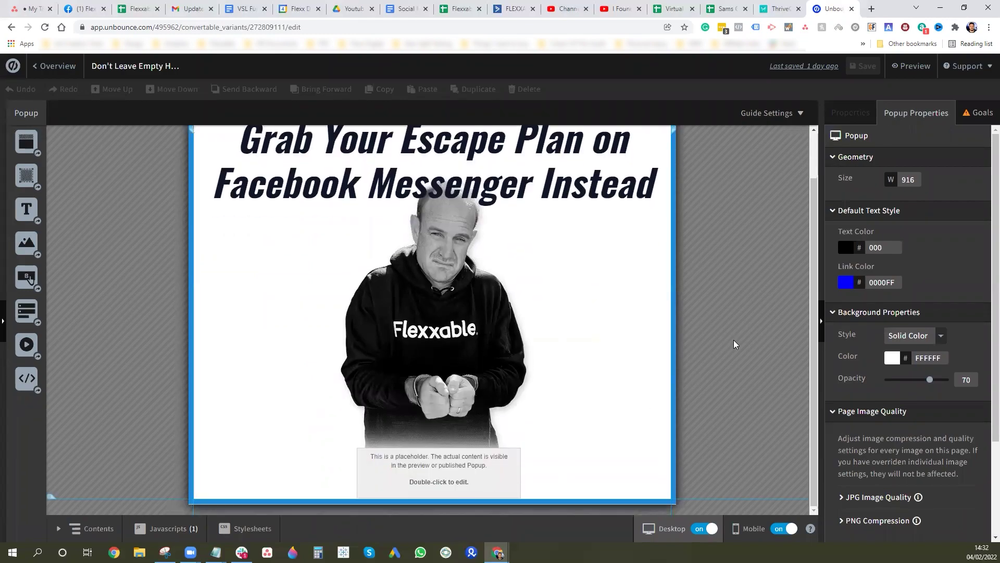
pyautogui.scroll(1, 377, 254)
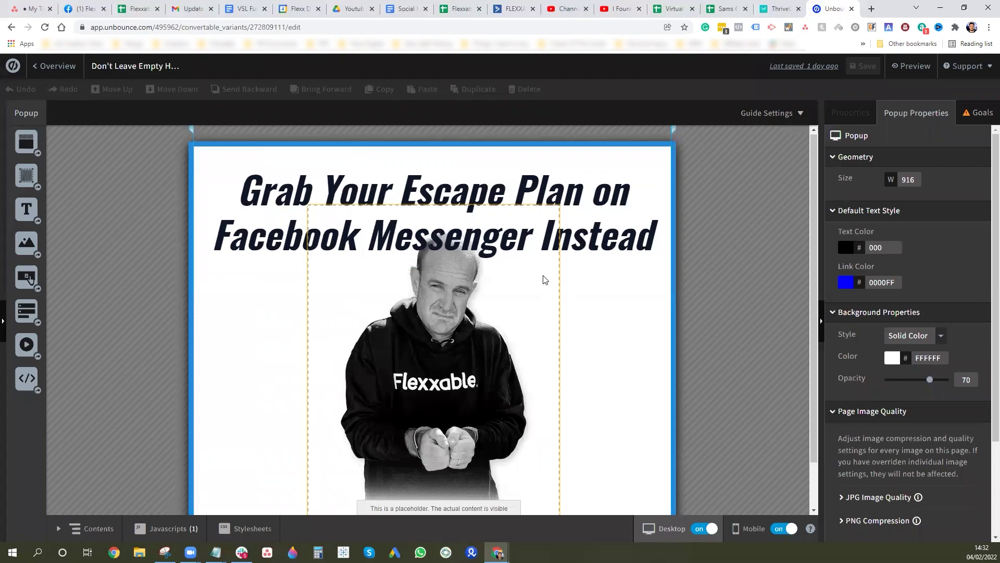
pyautogui.scroll(-1, 548, 281)
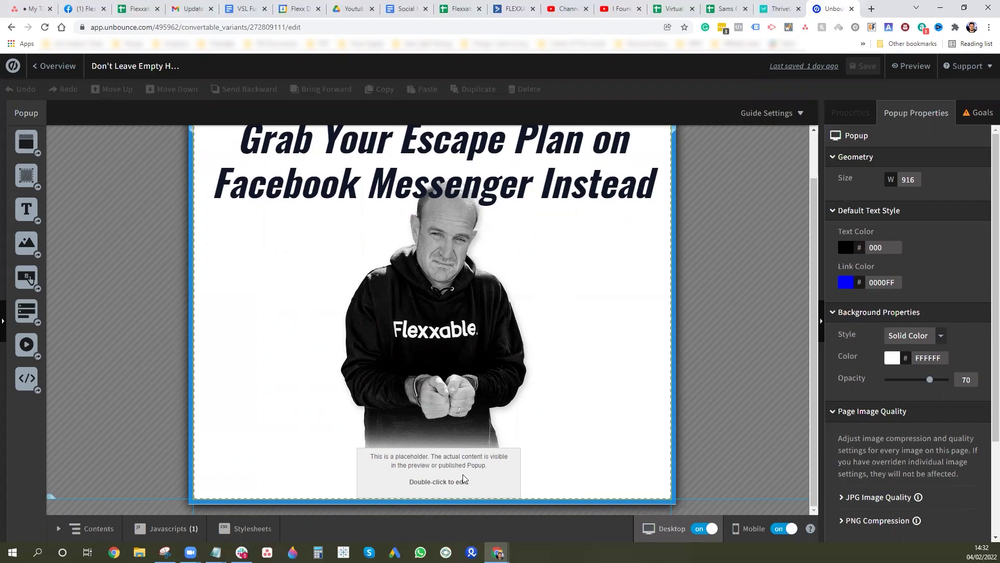
pyautogui.doubleClick(431, 471)
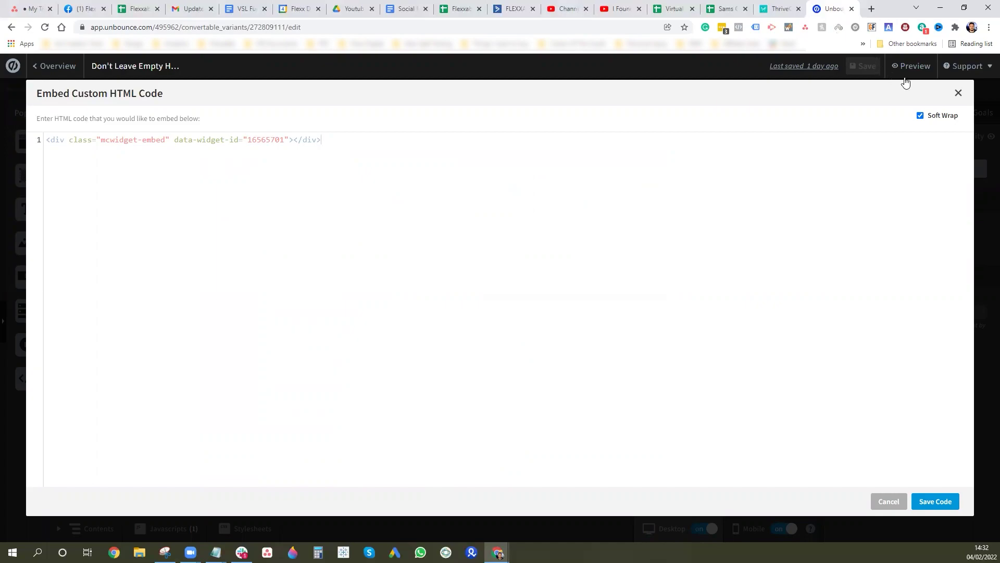
pyautogui.click(958, 92)
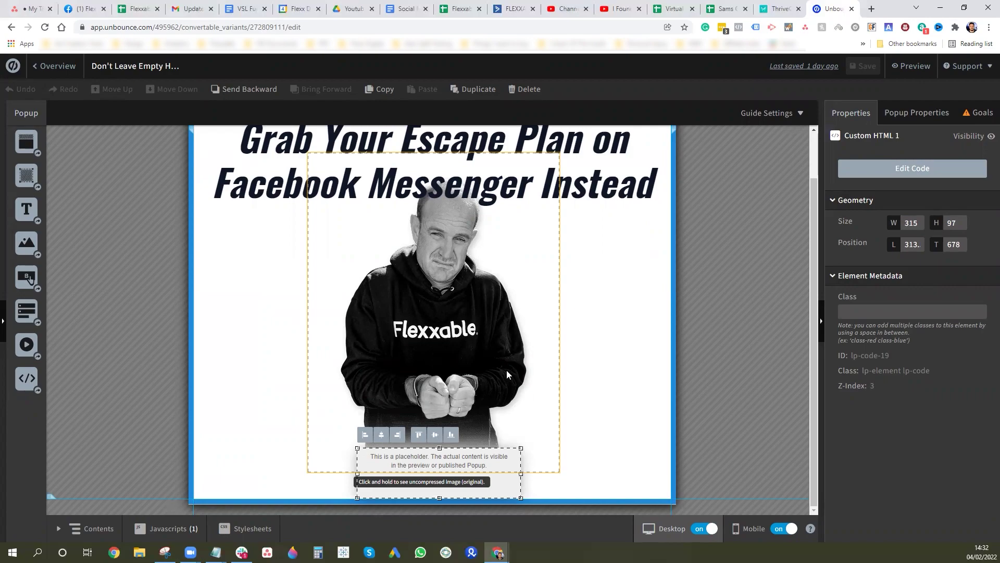
pyautogui.scroll(1, 561, 335)
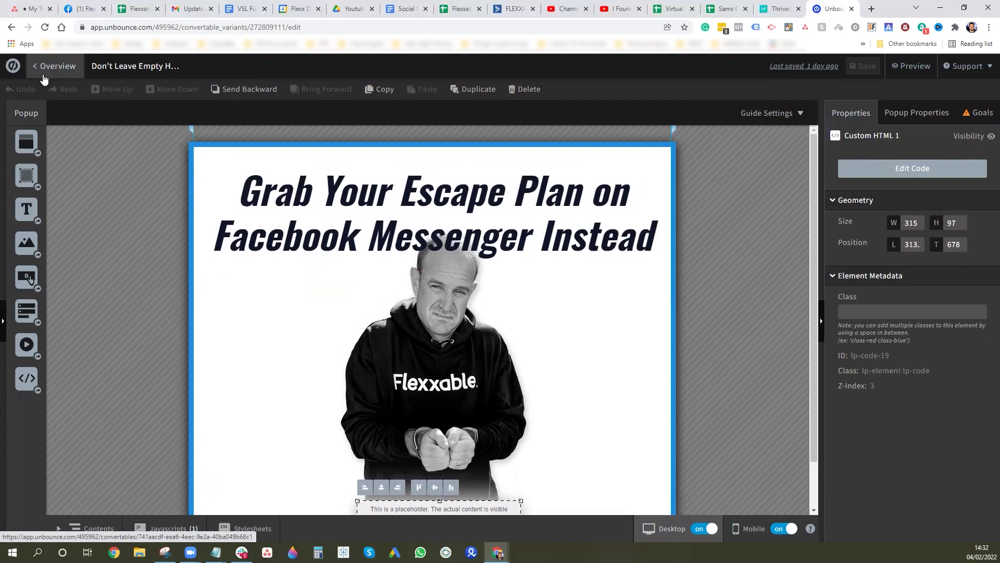
# - Select the popup's installation embed script on the Overview, then return to All Pages
pyautogui.click(46, 70)
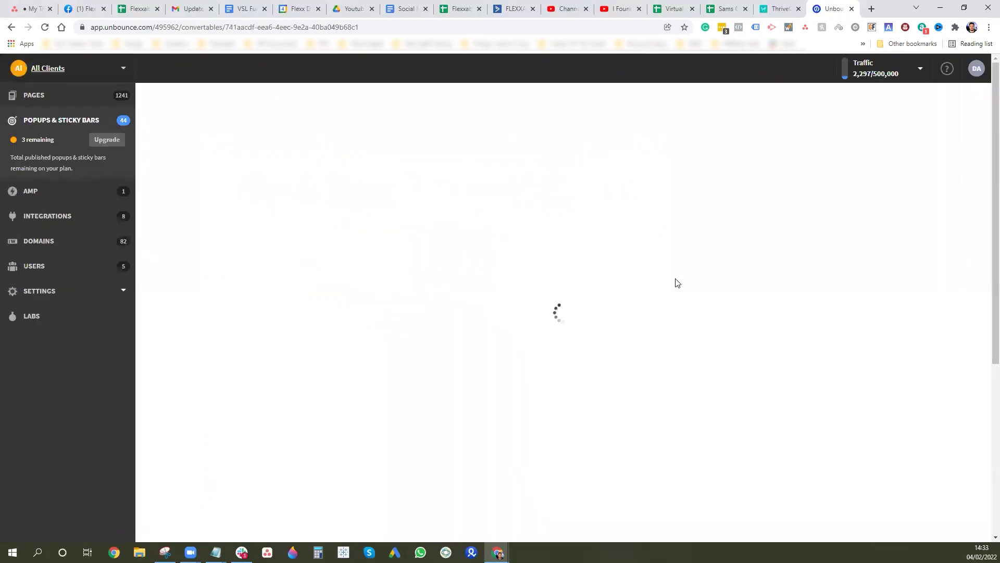
pyautogui.scroll(-15, 567, 351)
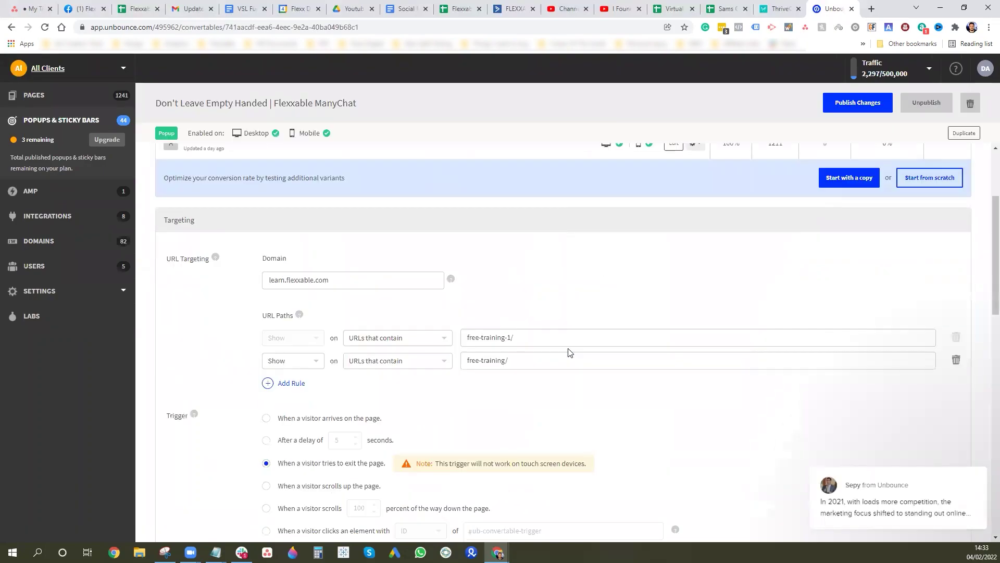
pyautogui.scroll(6, 576, 347)
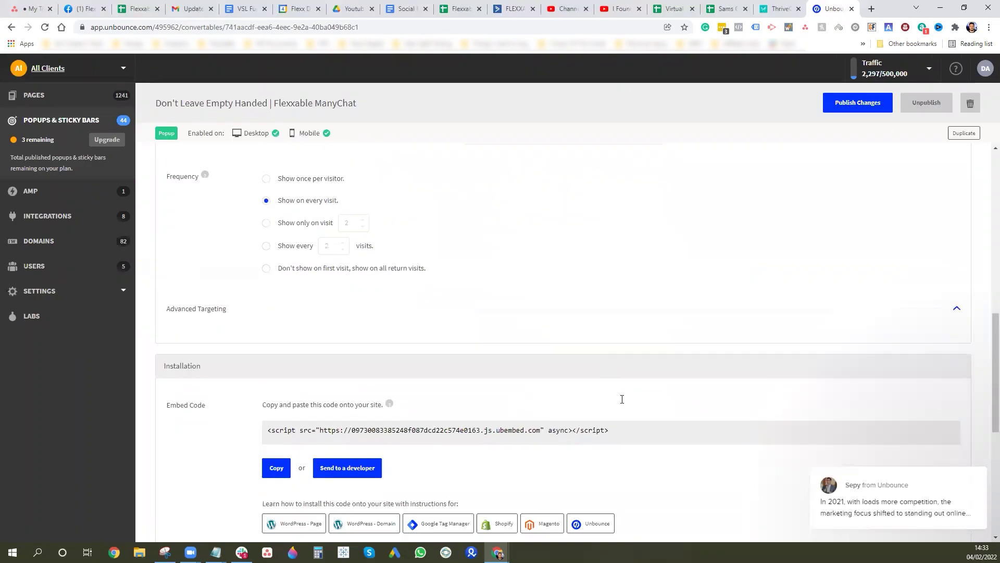
pyautogui.moveTo(607, 409); pyautogui.dragTo(260, 419)
pyautogui.hotkey('ctrl', 'c')
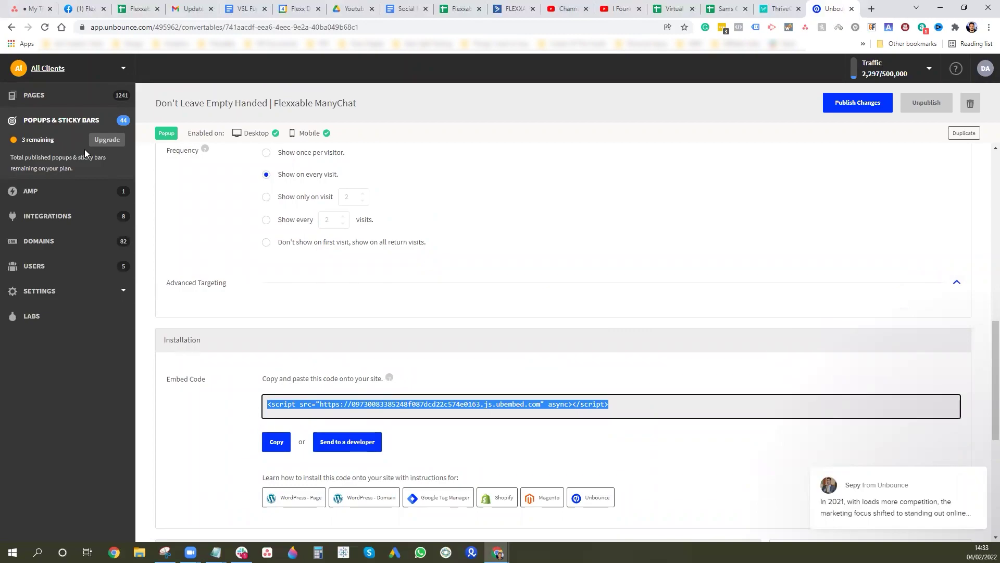
pyautogui.click(78, 99)
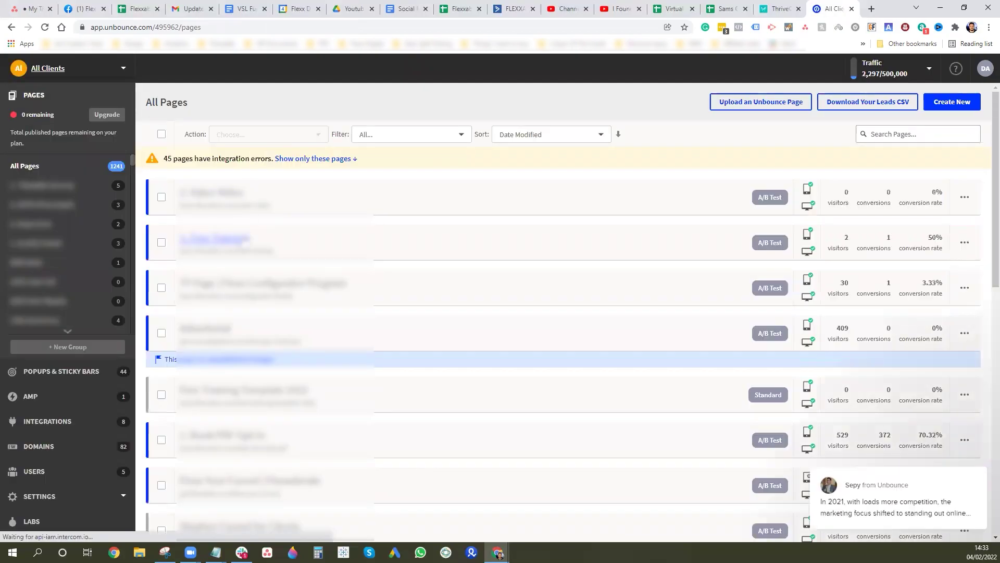
# - Paste the popup embed script into the Free Training page's Exit Pop JavaScript
pyautogui.click(244, 242)
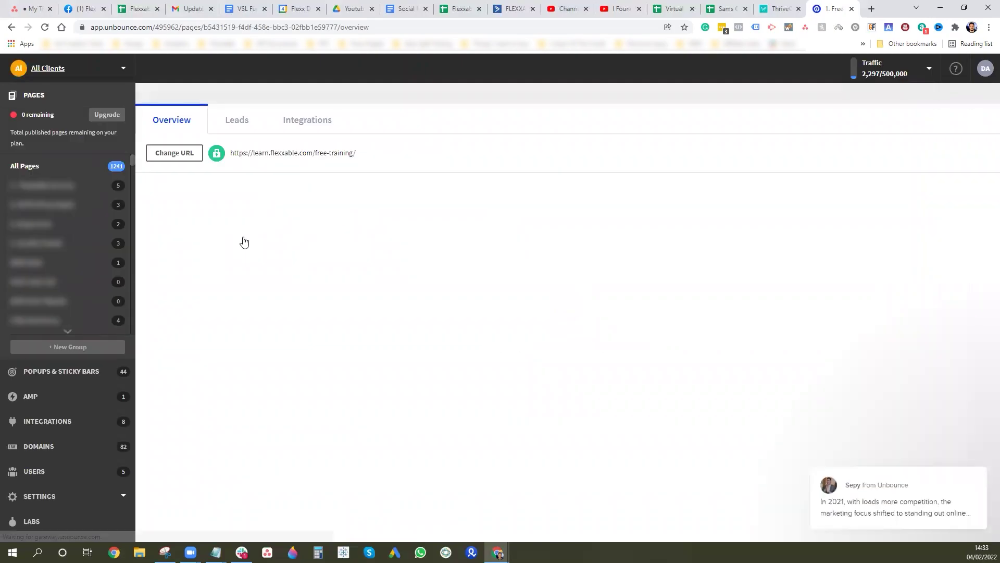
pyautogui.scroll(-4, 834, 354)
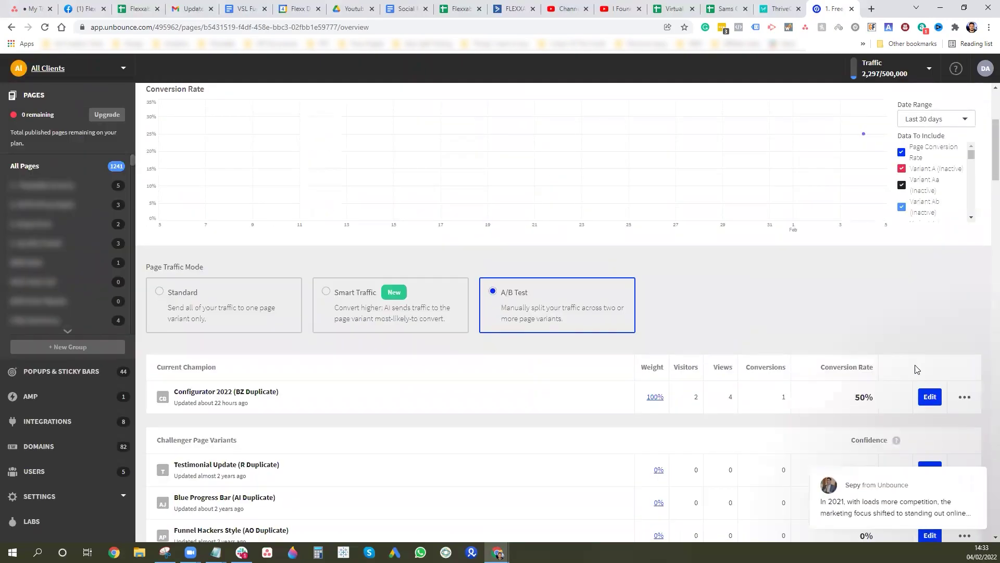
pyautogui.click(930, 397)
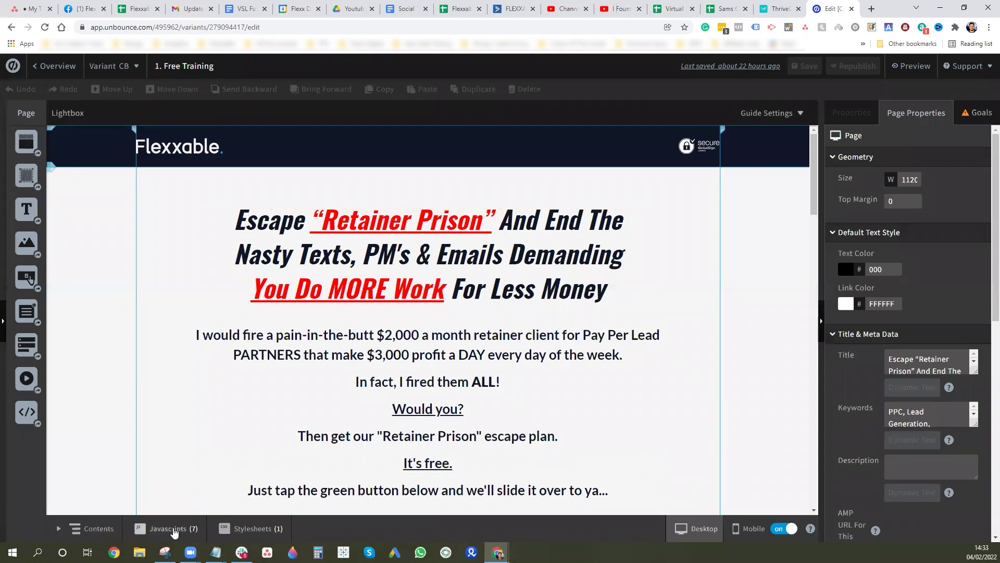
pyautogui.click(168, 529)
pyautogui.click(140, 486)
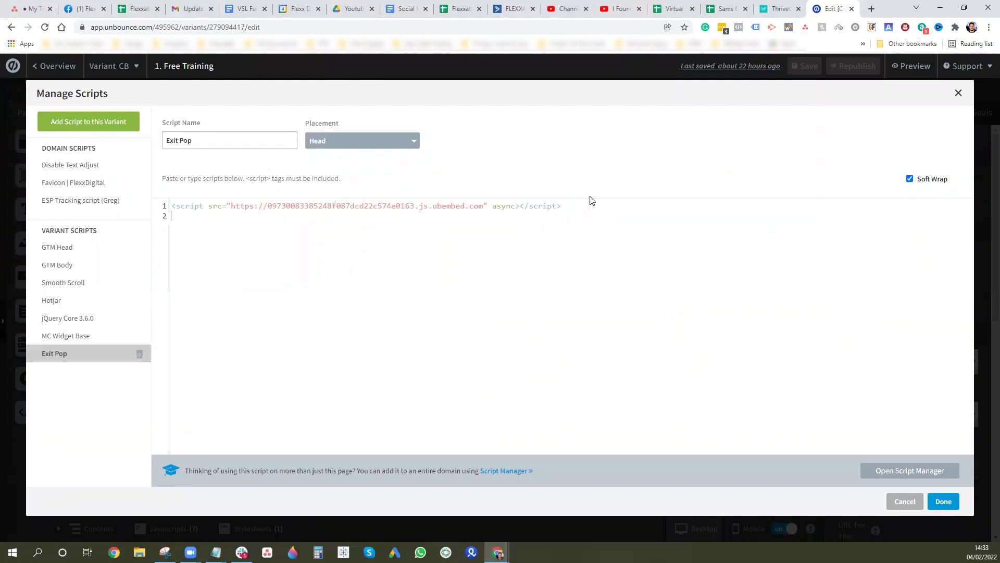
pyautogui.hotkey('ctrl', 'v')
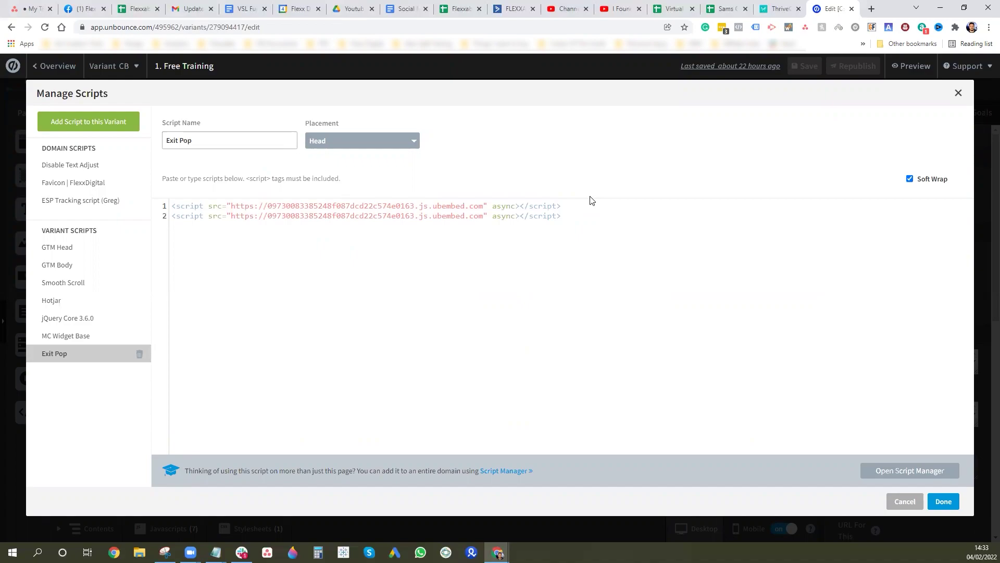
pyautogui.hotkey('ctrl', 'z')
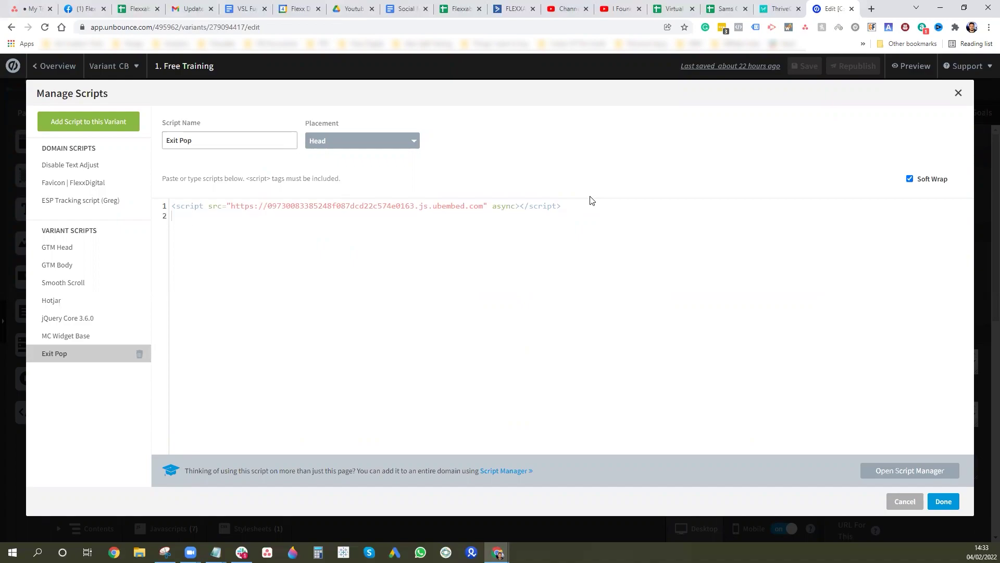
pyautogui.click(944, 501)
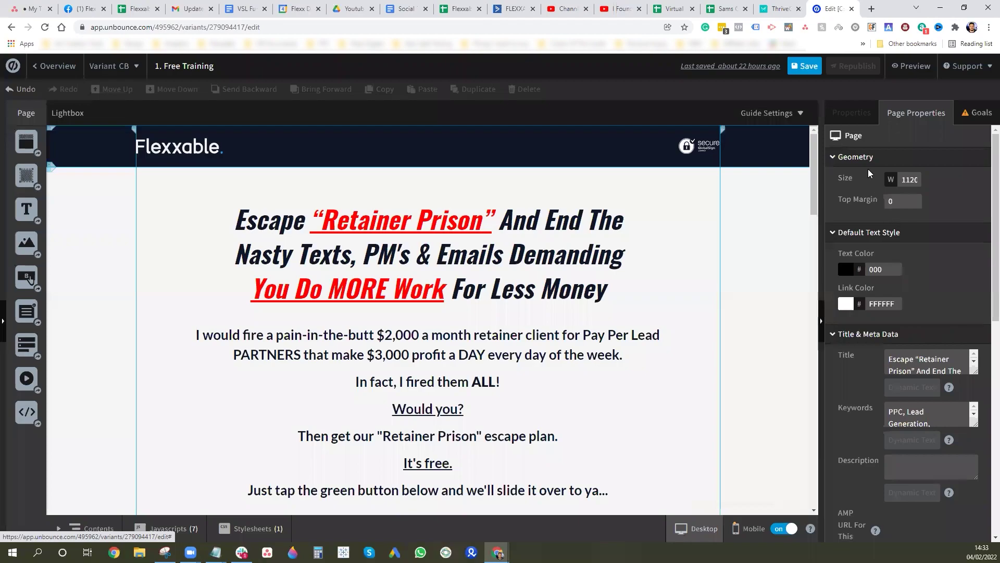
# - Save the Free Training page and republish it
pyautogui.click(813, 67)
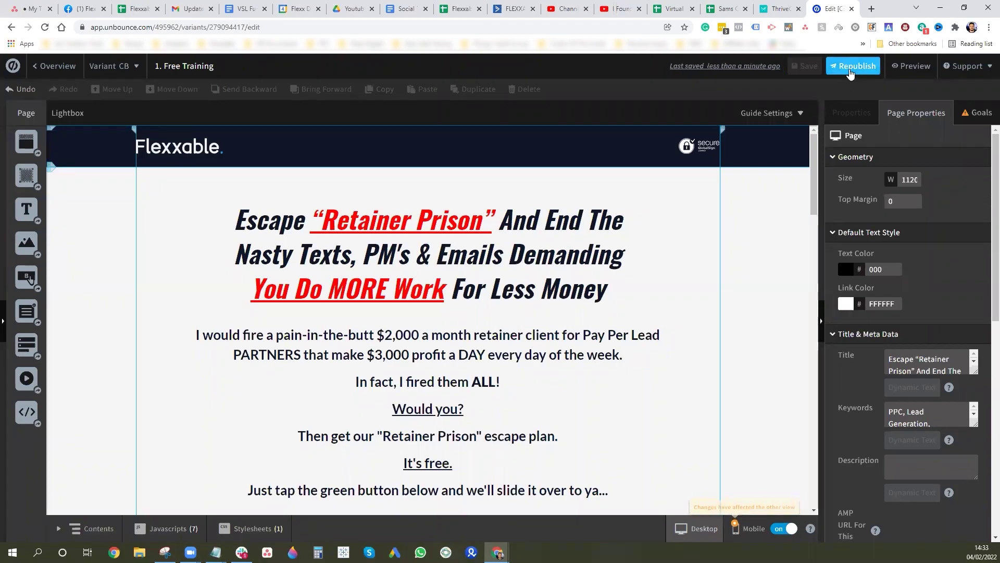
pyautogui.click(853, 66)
pyautogui.click(595, 431)
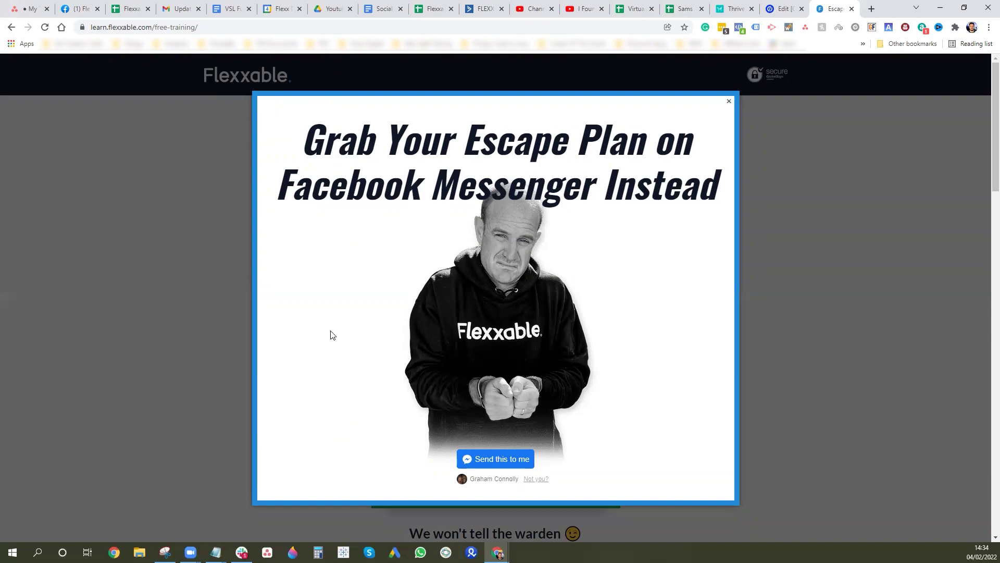
# - Close the 'Grab Your Escape Plan on Facebook Messenger Instead' popup on the live page
pyautogui.click(730, 102)
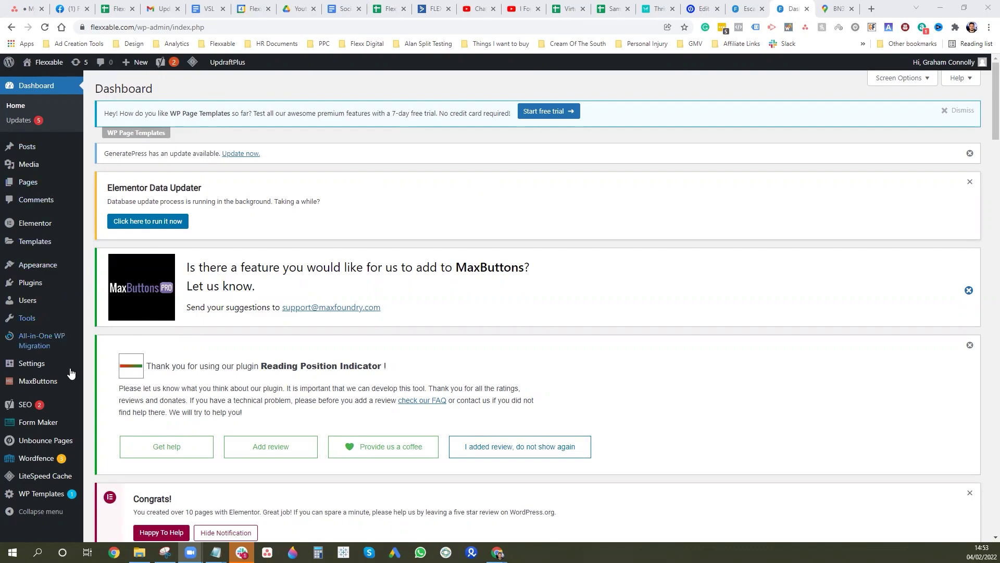
# - Go to Templates > Popups in the WordPress admin
pyautogui.moveTo(47, 223)
pyautogui.moveTo(43, 242)
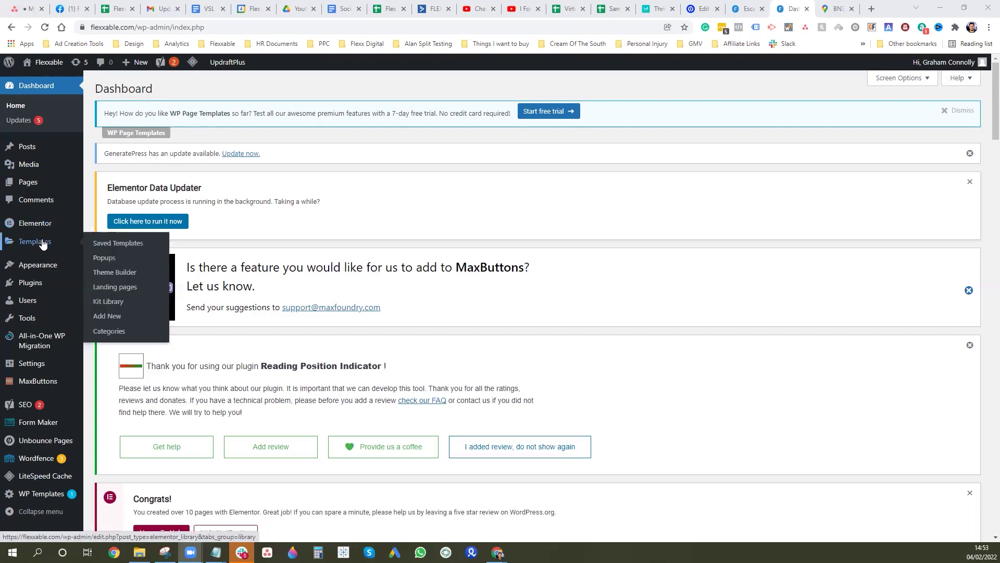
pyautogui.click(103, 259)
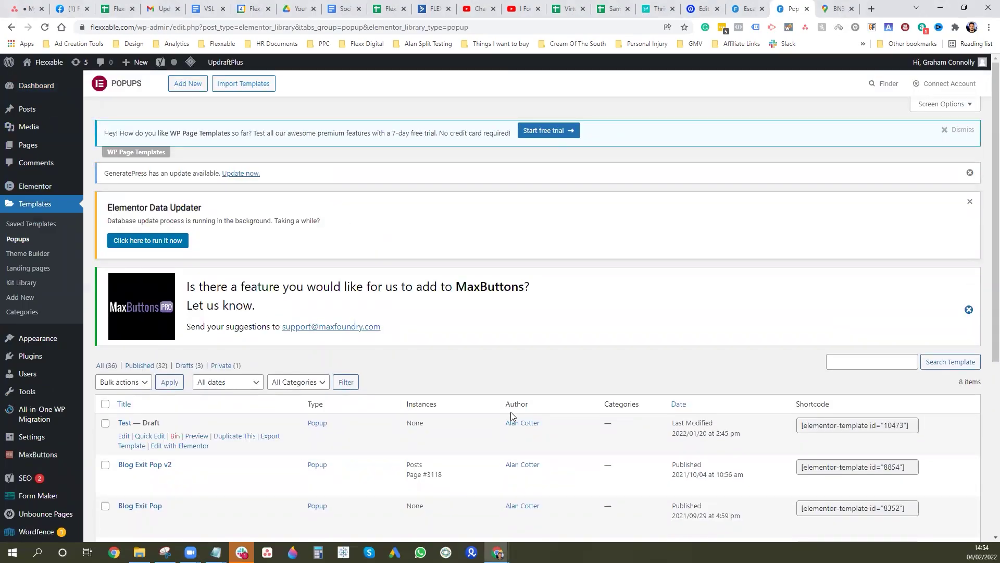
# - Open Blog Exit Pop v2 in Elementor and show the UPDATE save options
pyautogui.click(154, 467)
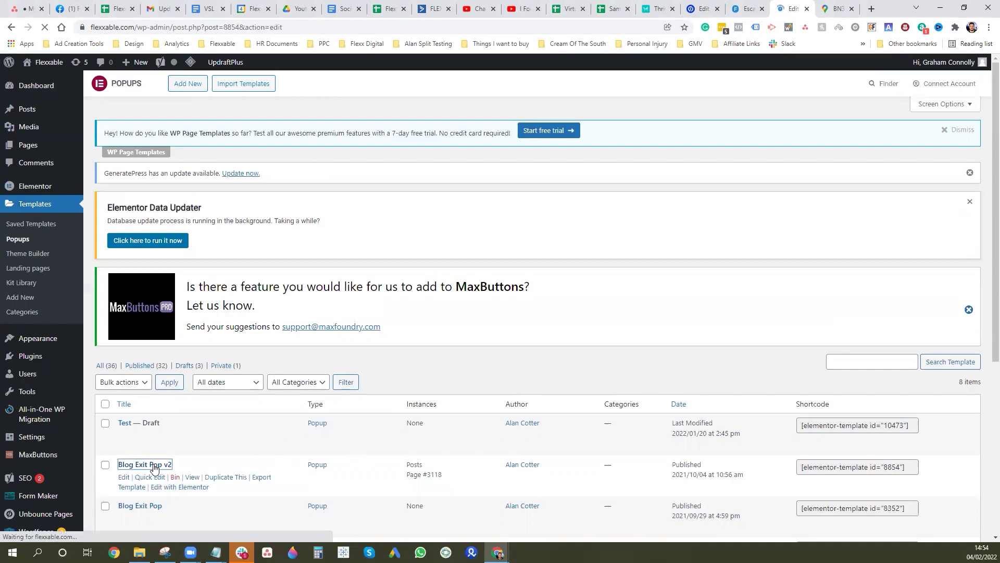
pyautogui.scroll(-3, 402, 318)
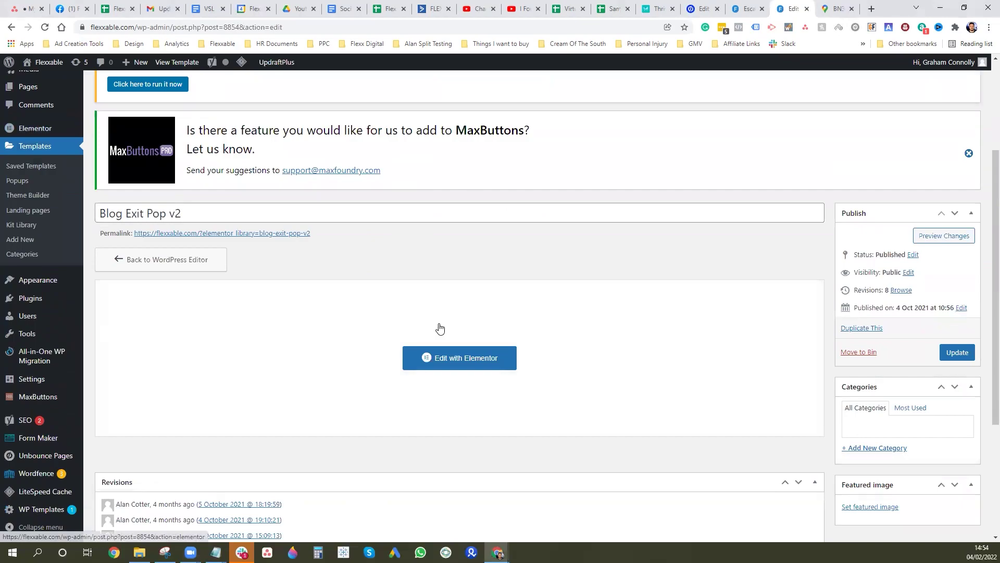
pyautogui.click(488, 359)
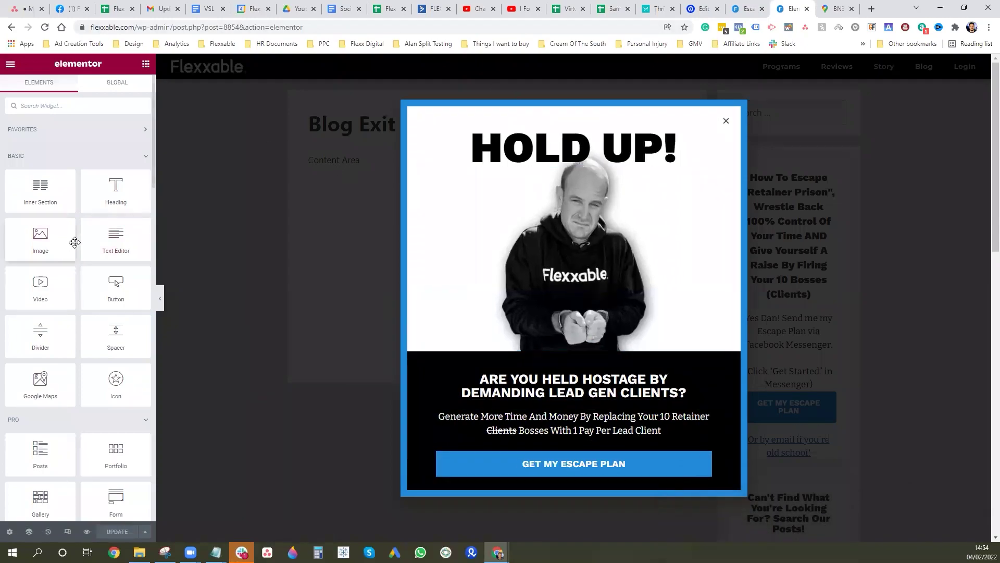
pyautogui.click(145, 532)
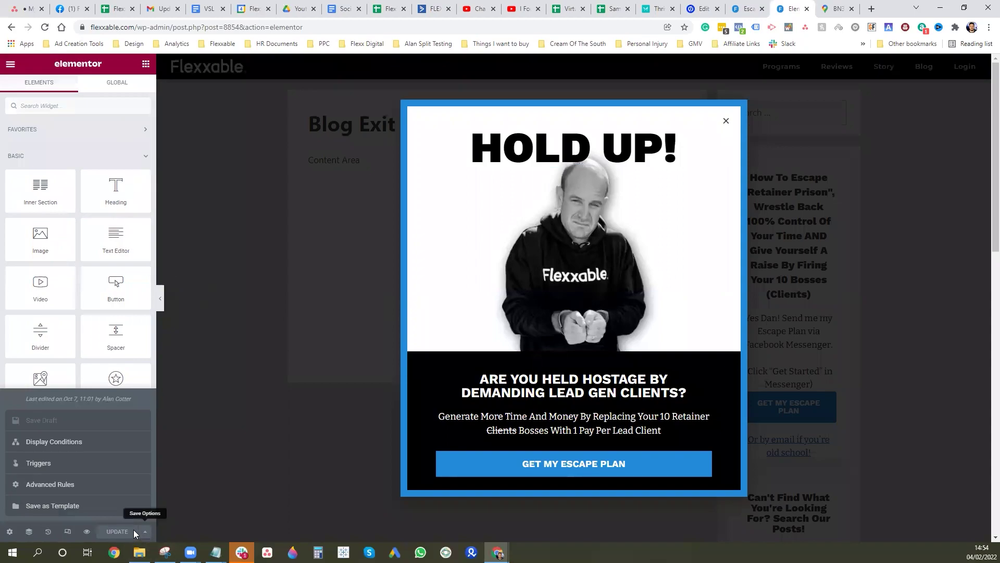
# - Review the display conditions, keeping Posts and the Blog Update page
pyautogui.click(66, 443)
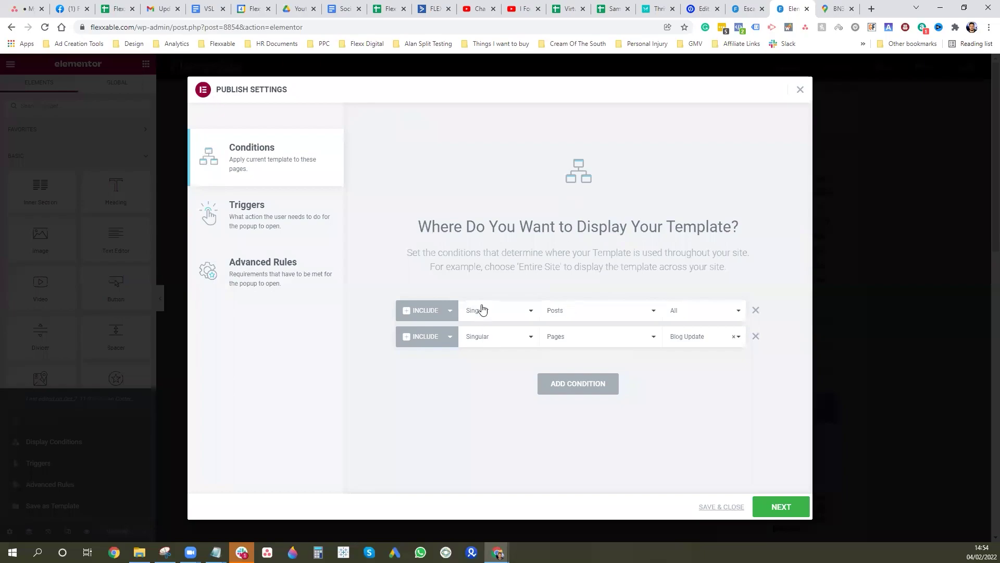
pyautogui.click(681, 314)
pyautogui.click(574, 315)
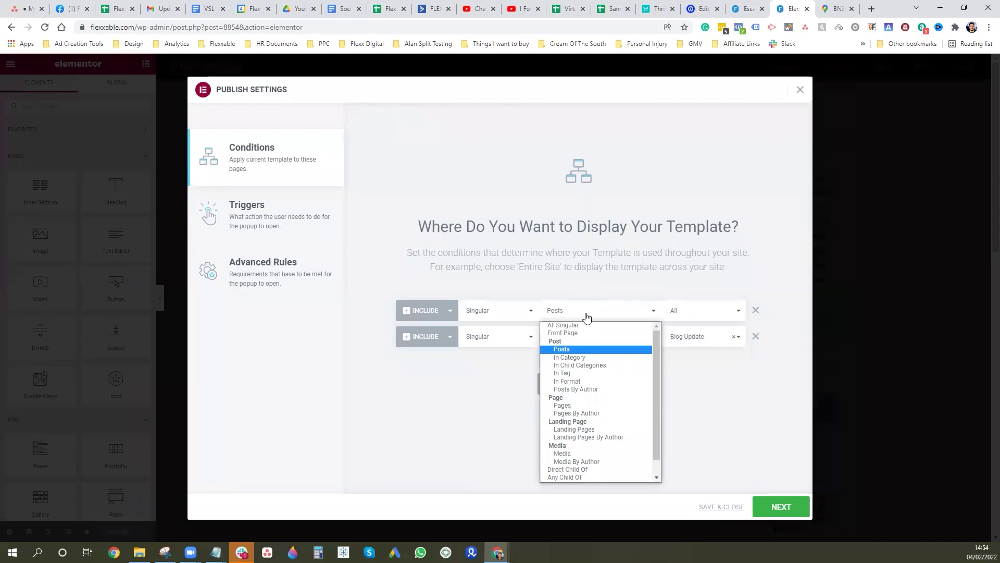
pyautogui.click(575, 349)
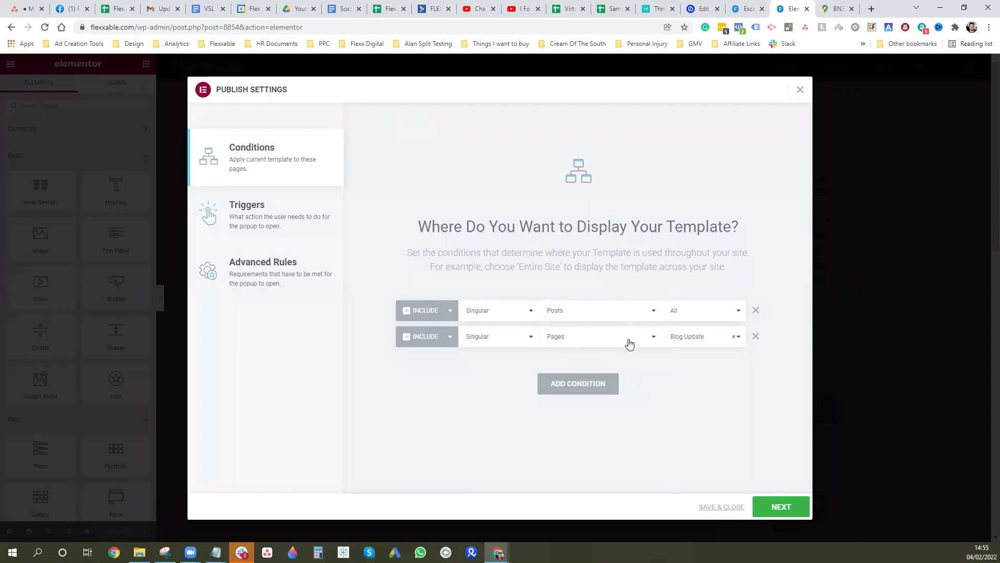
pyautogui.click(718, 341)
pyautogui.click(624, 338)
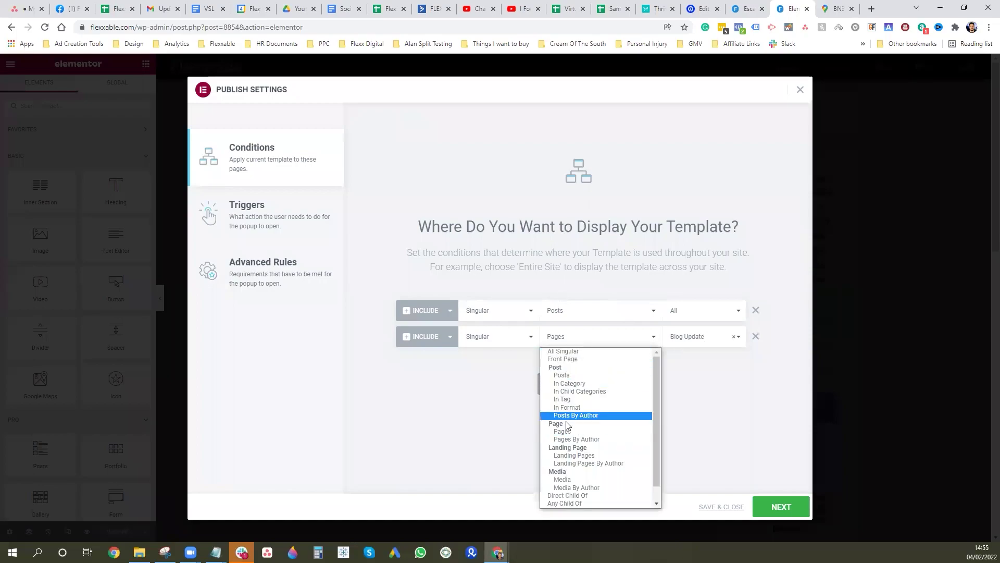
pyautogui.click(565, 432)
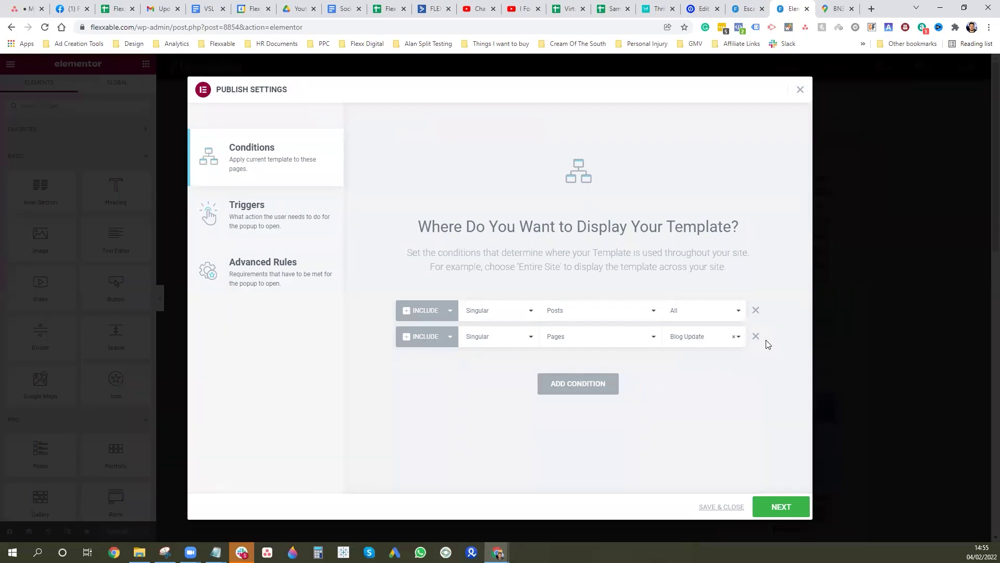
# - Add a singular Landing Pages condition, delete it again, and open Triggers
pyautogui.click(582, 387)
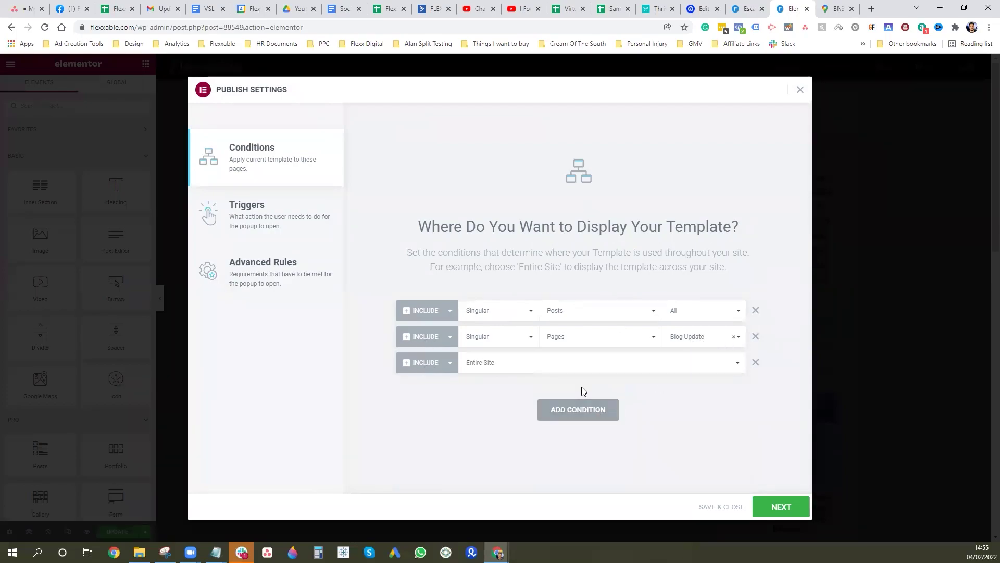
pyautogui.click(496, 366)
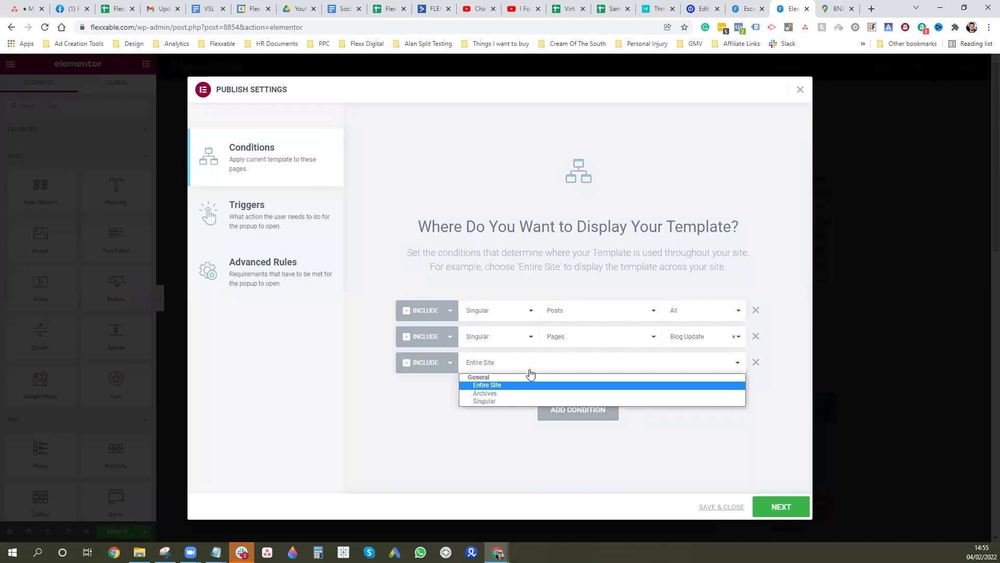
pyautogui.click(493, 400)
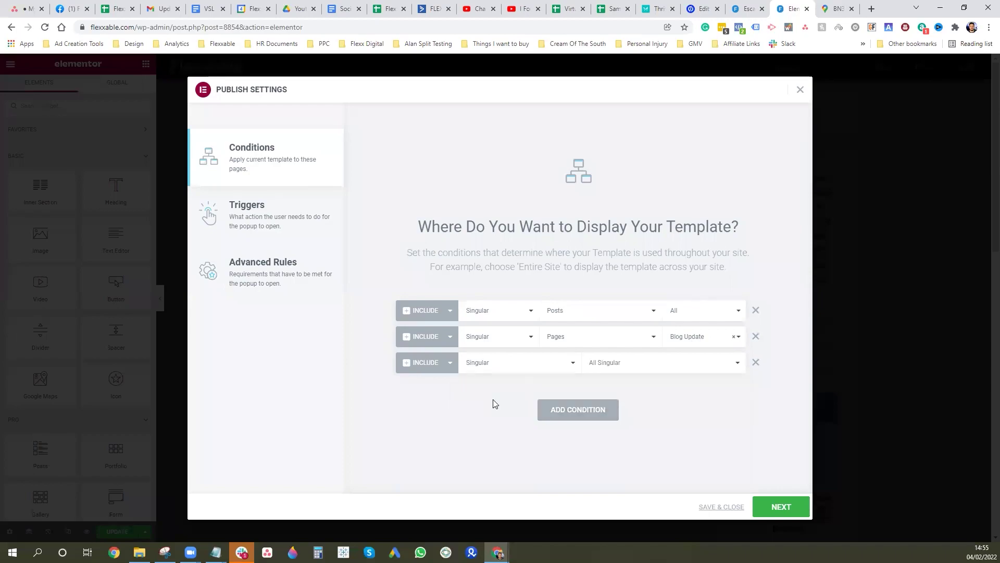
pyautogui.click(633, 366)
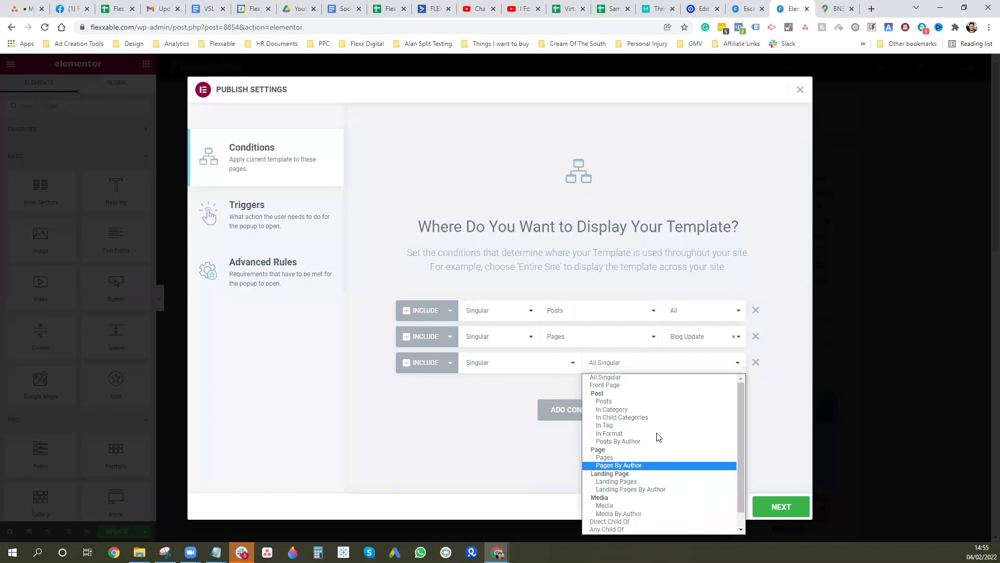
pyautogui.click(643, 482)
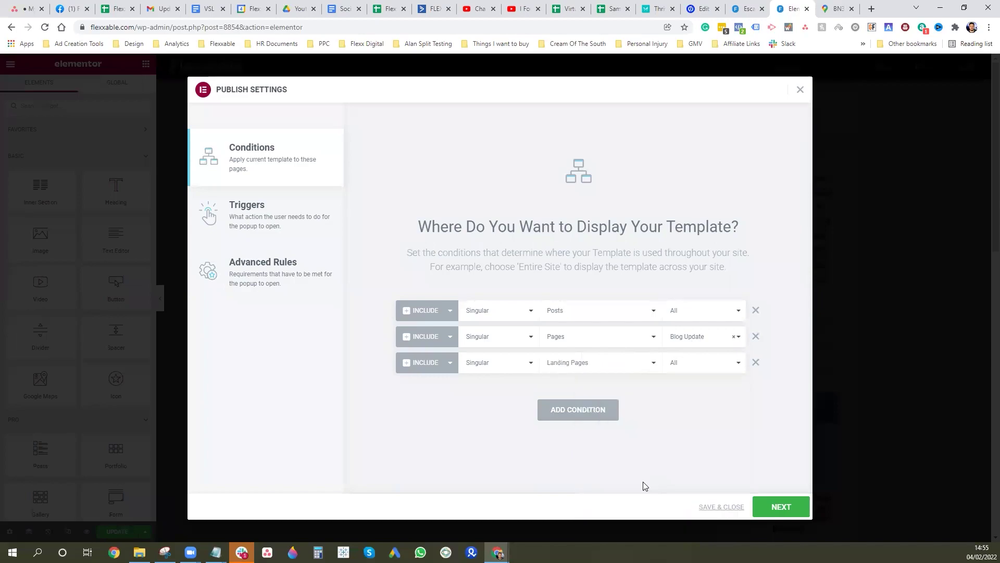
pyautogui.click(697, 369)
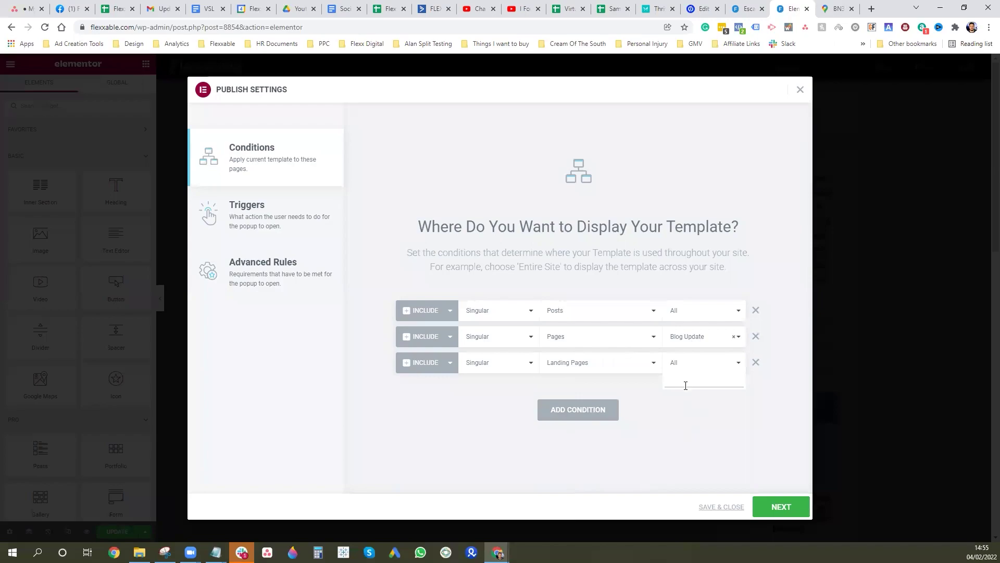
pyautogui.click(756, 363)
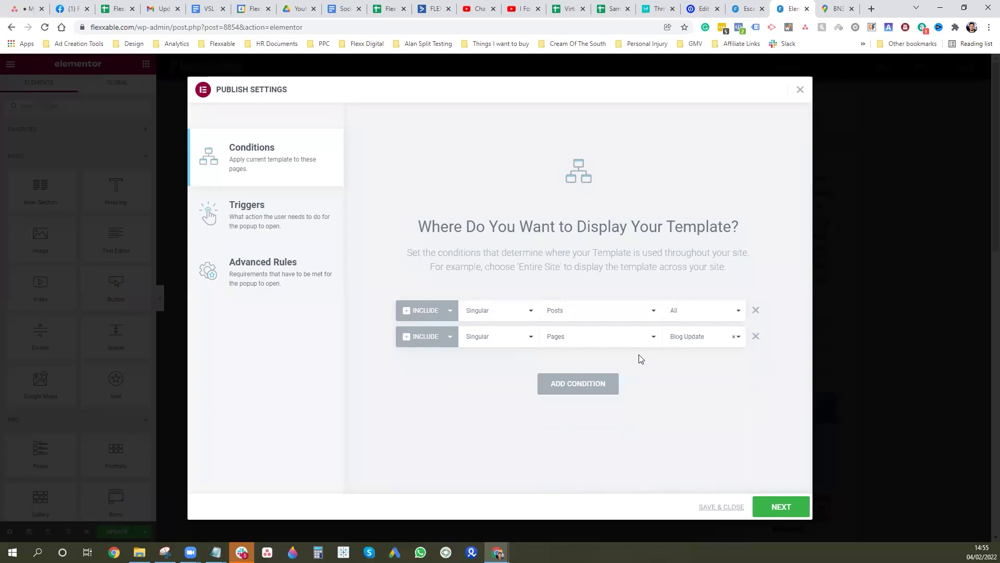
pyautogui.click(278, 221)
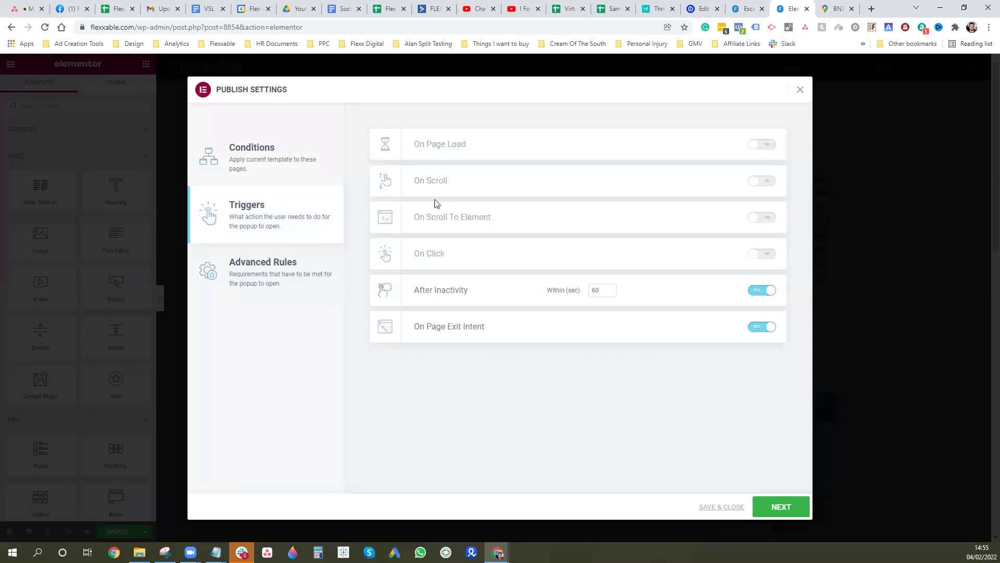
pyautogui.click(761, 183)
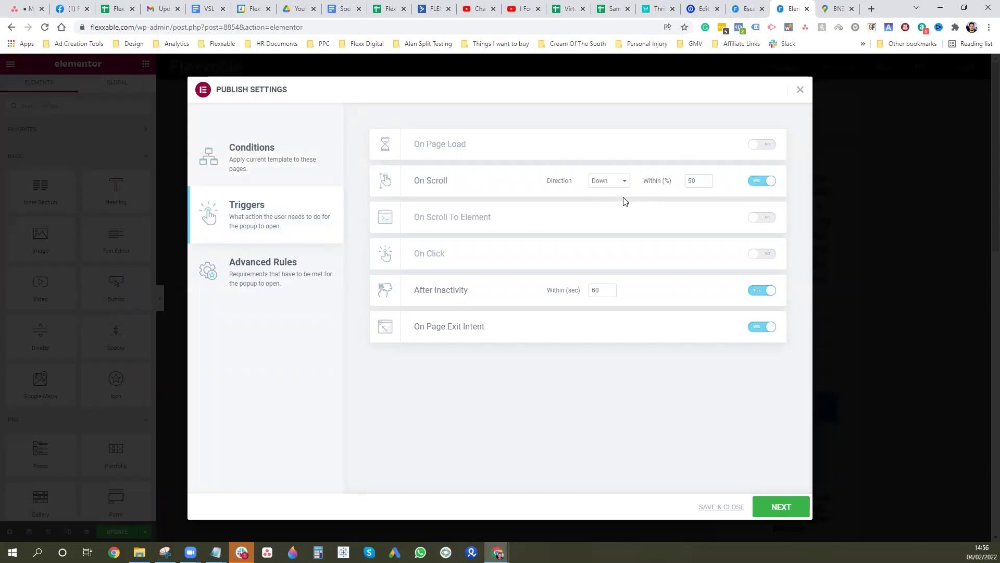
pyautogui.click(764, 182)
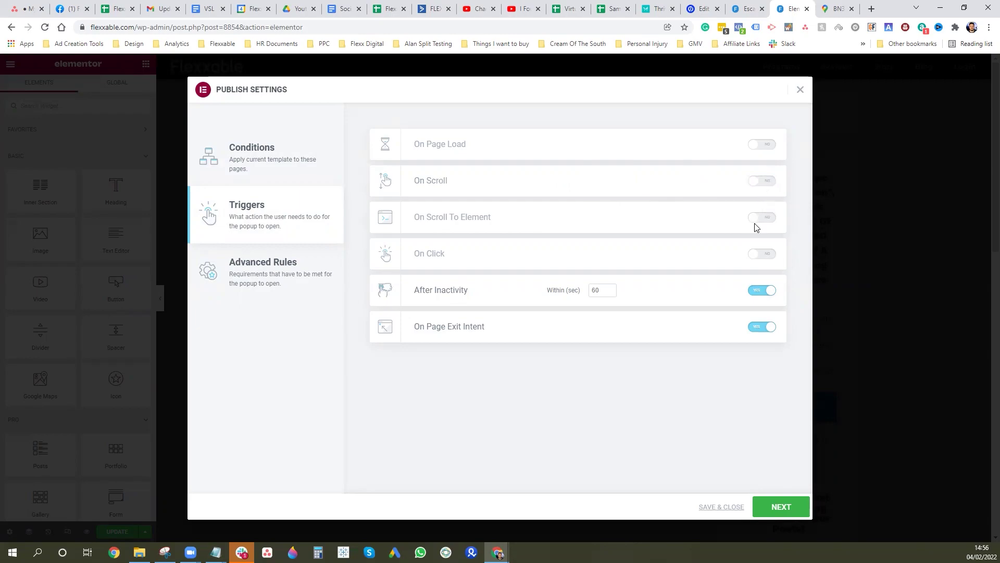
pyautogui.click(760, 219)
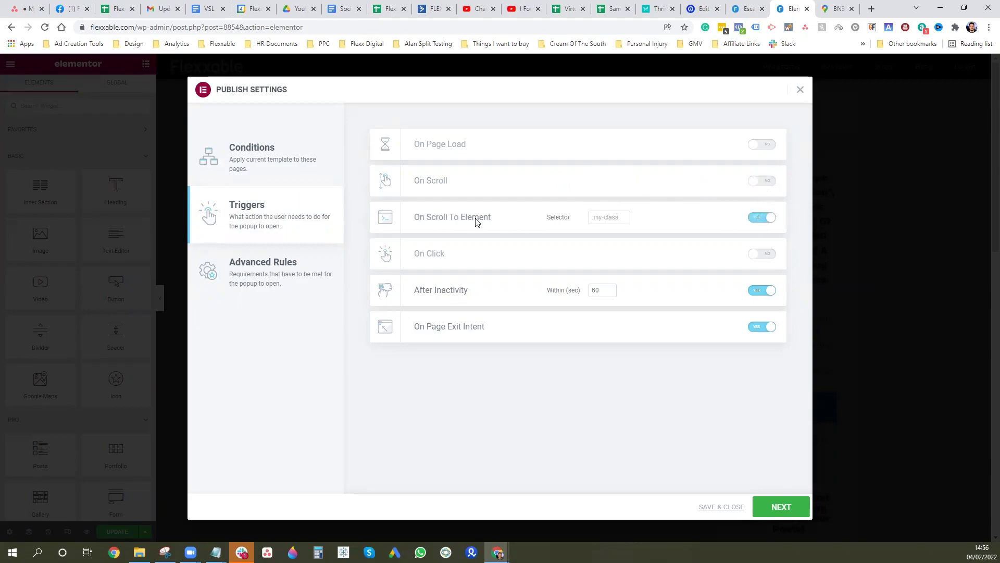
pyautogui.click(763, 219)
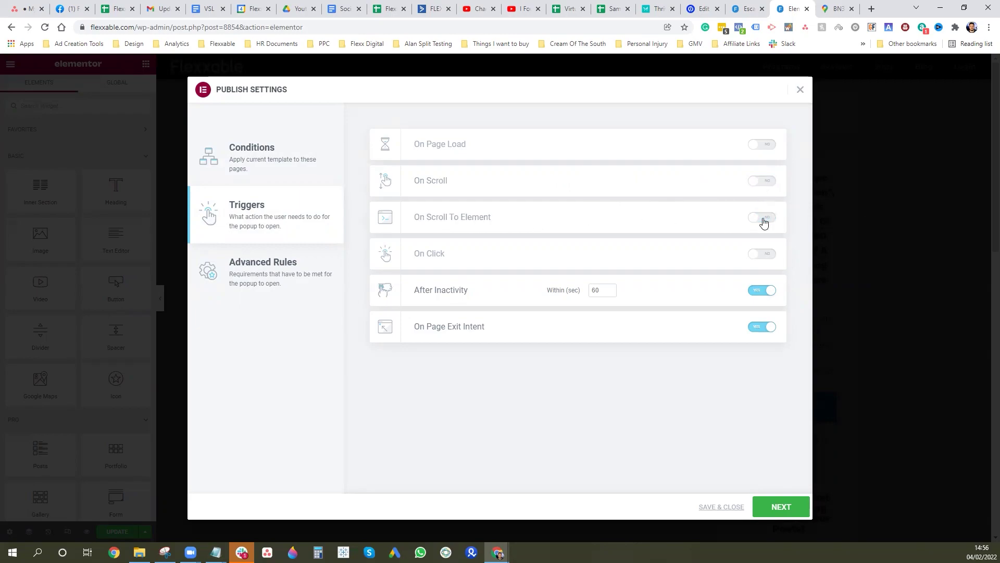
pyautogui.click(769, 260)
pyautogui.click(769, 259)
# - Check Advanced Rules showing the popup up to 3 times, then close publish settings
pyautogui.click(276, 280)
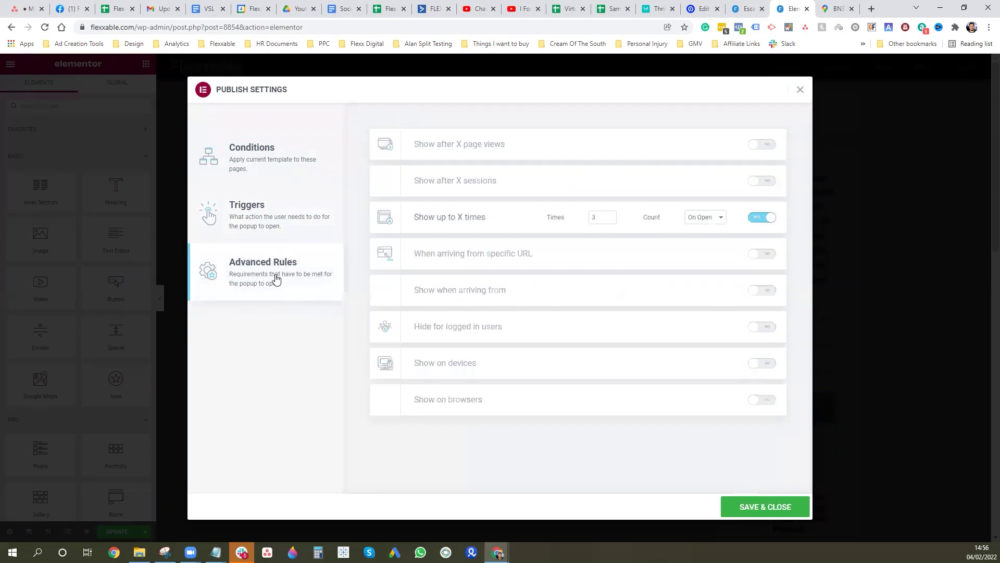
pyautogui.click(277, 221)
pyautogui.click(237, 267)
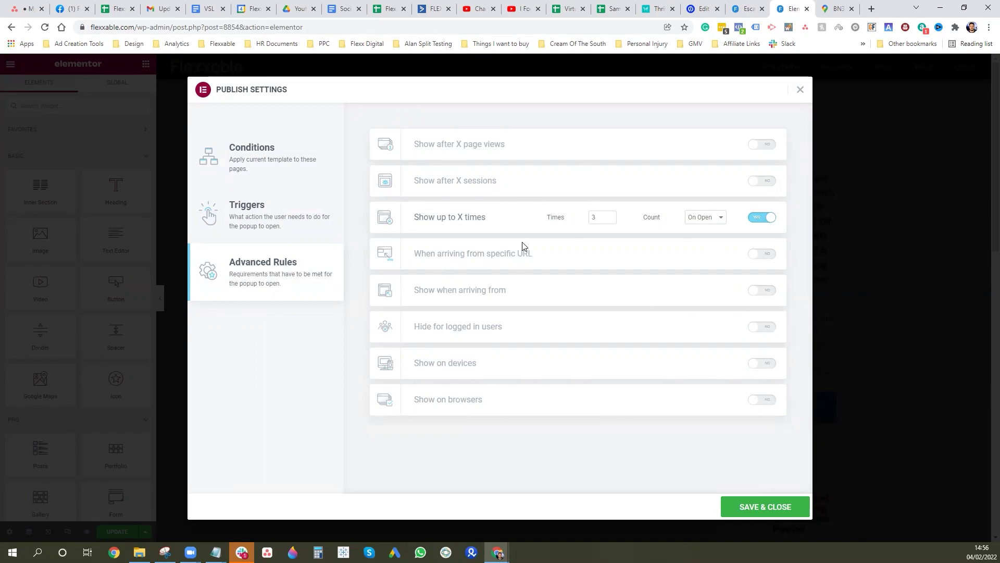
pyautogui.click(801, 91)
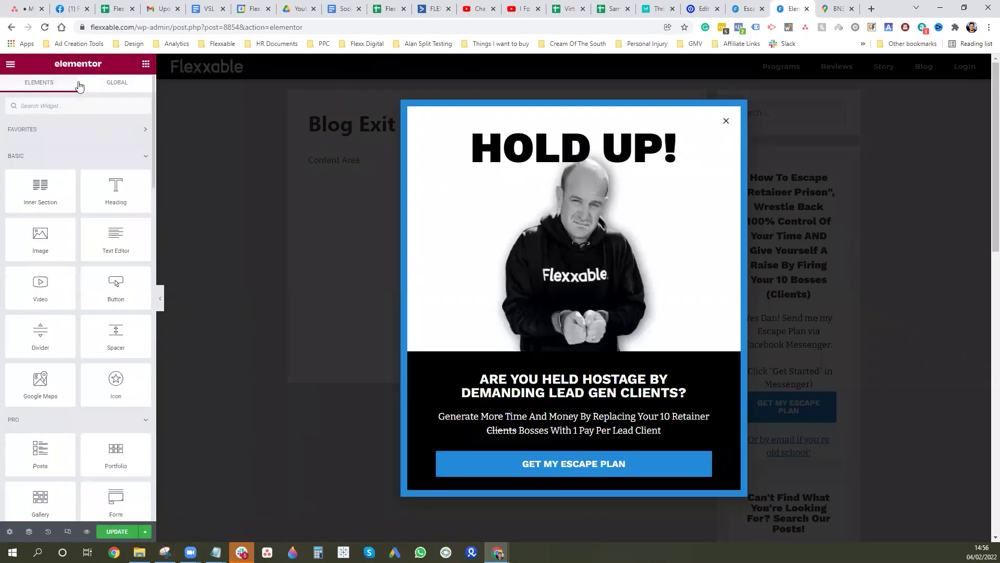
# - Exit the Elementor editor to the WordPress dashboard, discarding unsaved changes to the Blog Exit popup
pyautogui.click(11, 63)
pyautogui.click(81, 244)
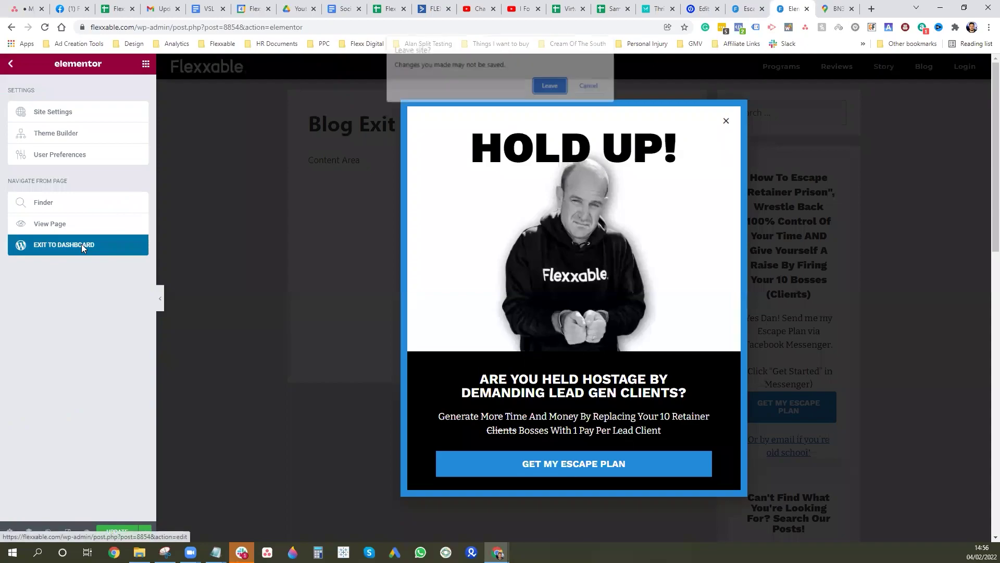
pyautogui.click(550, 86)
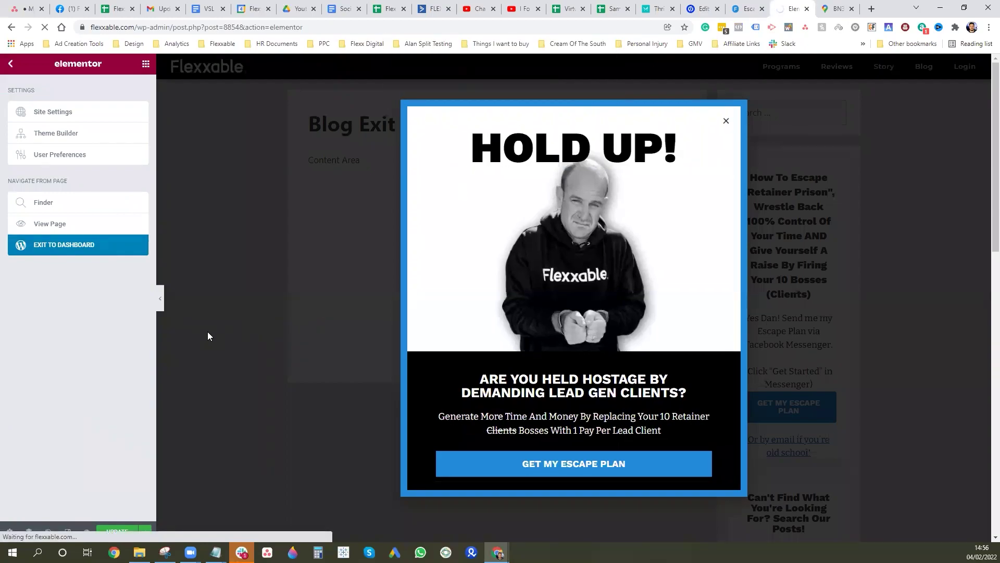